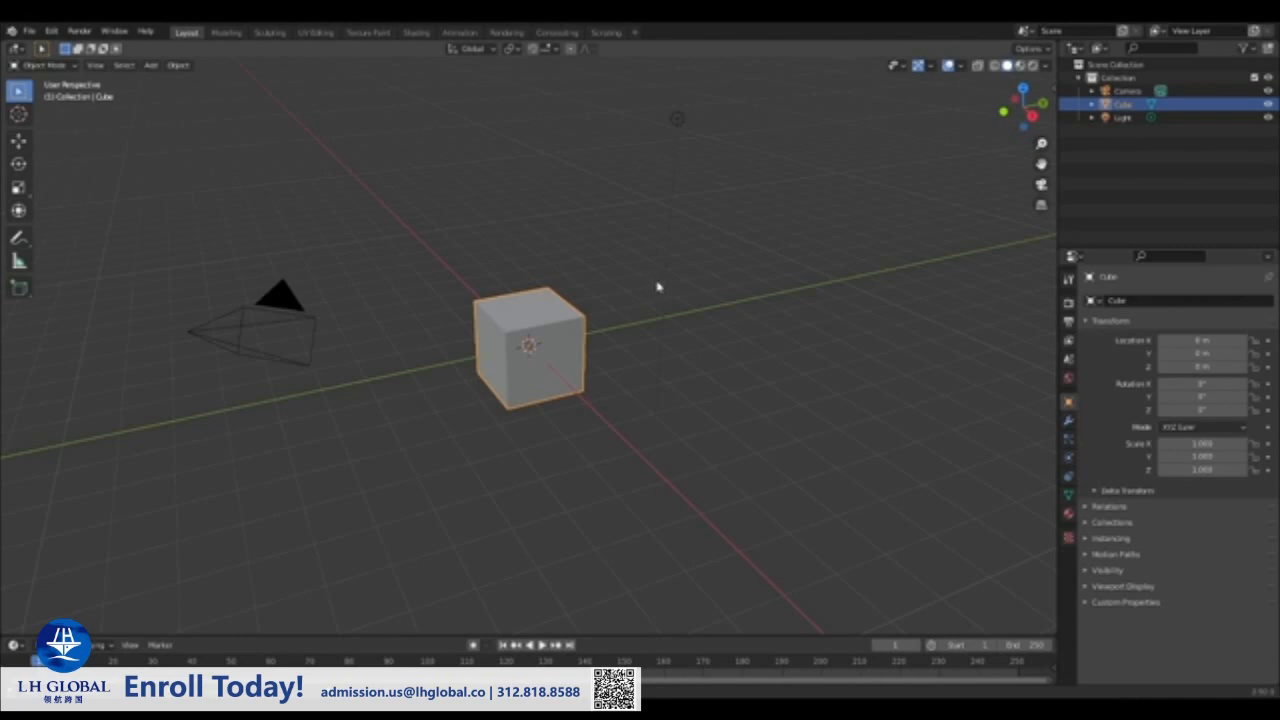
# Delete the default cube from the scene.
pyautogui.click(687, 202)
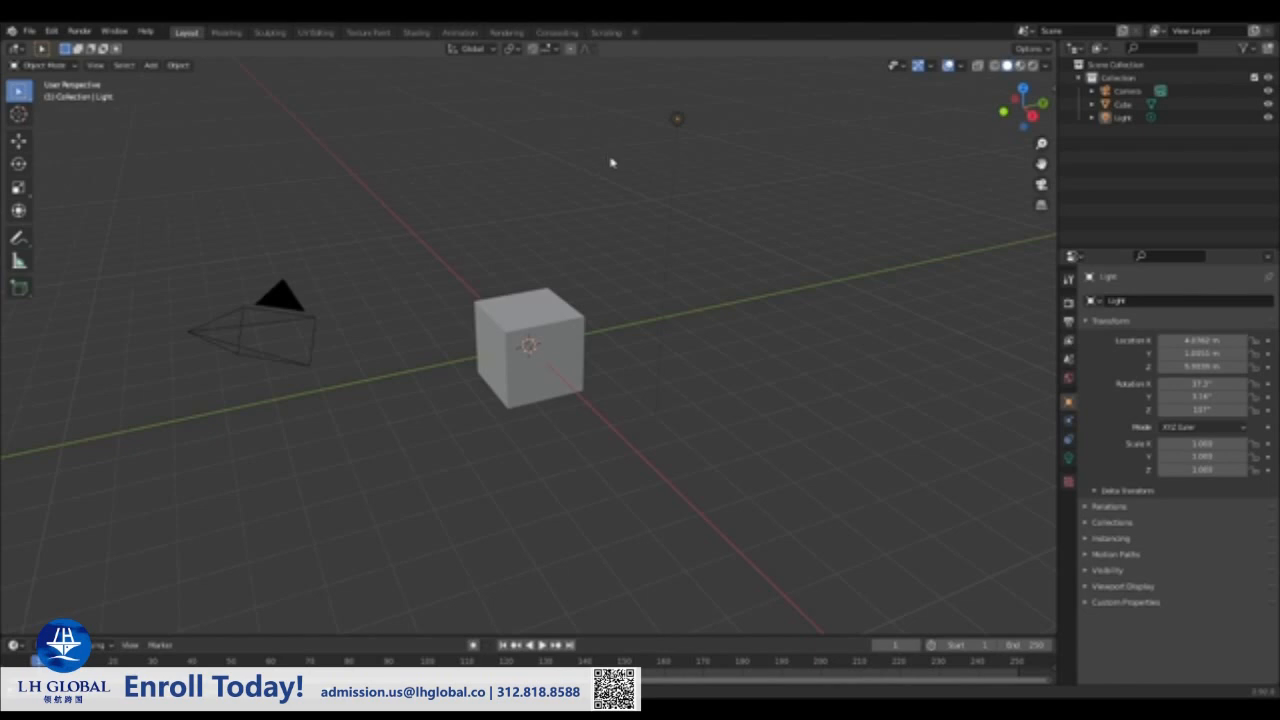
pyautogui.click(562, 348)
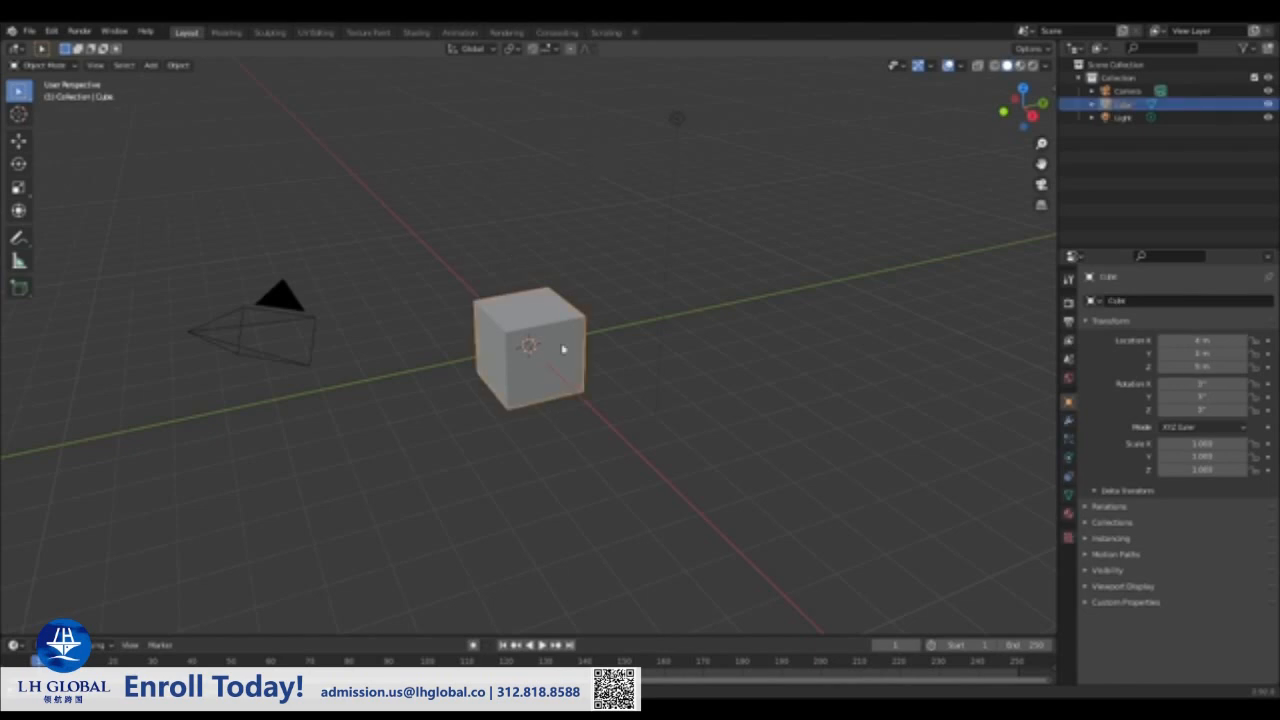
pyautogui.press('Delete')
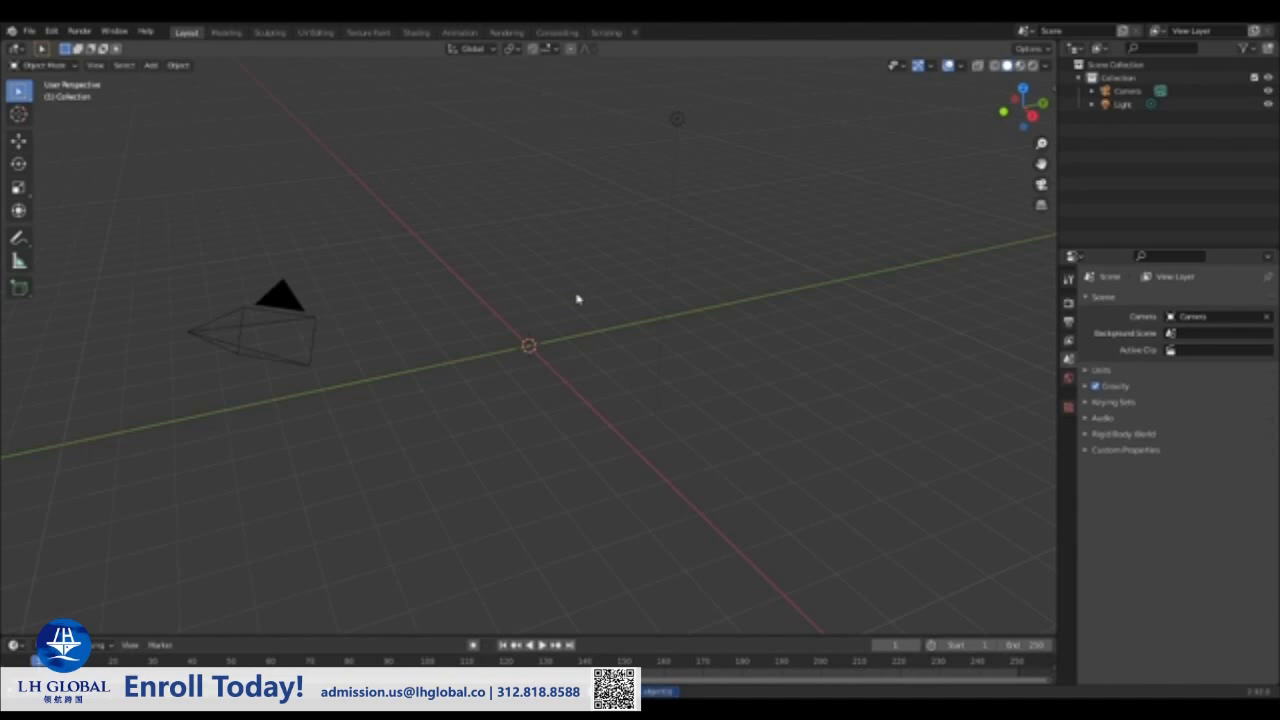
# Add a UV sphere mesh at the world origin and shade it smooth.
pyautogui.click(151, 65)
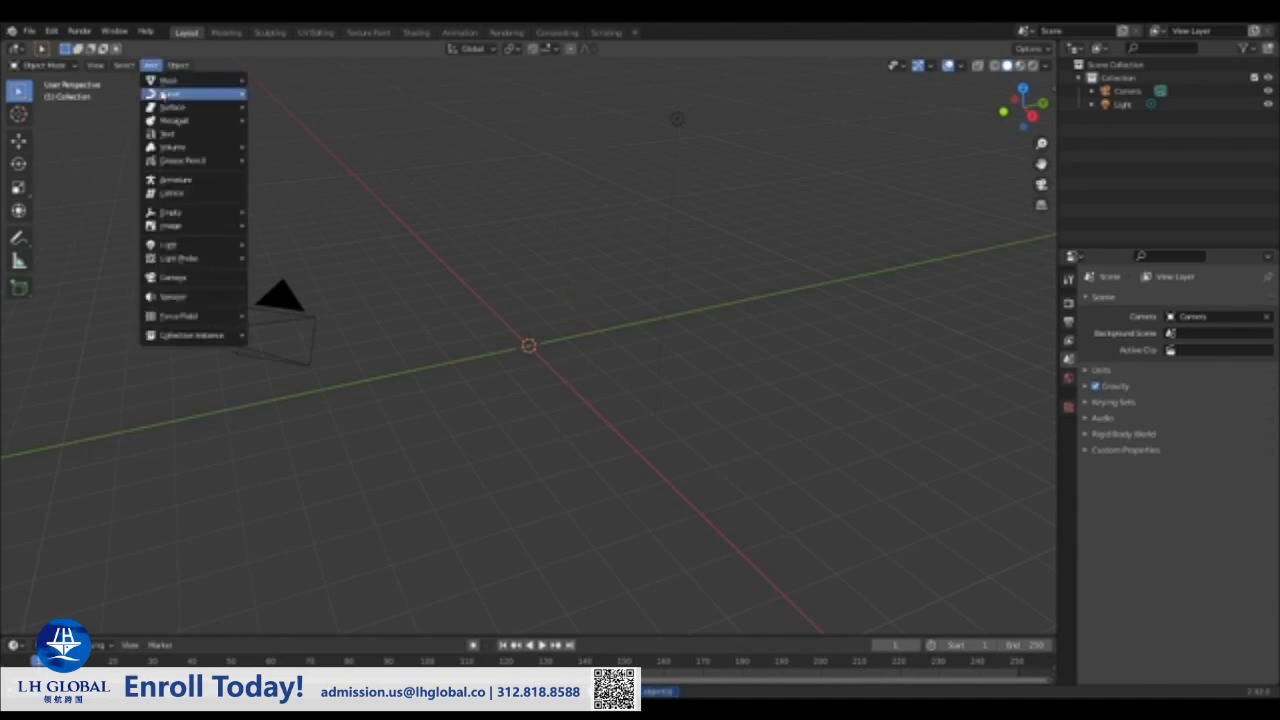
pyautogui.moveTo(170, 80)
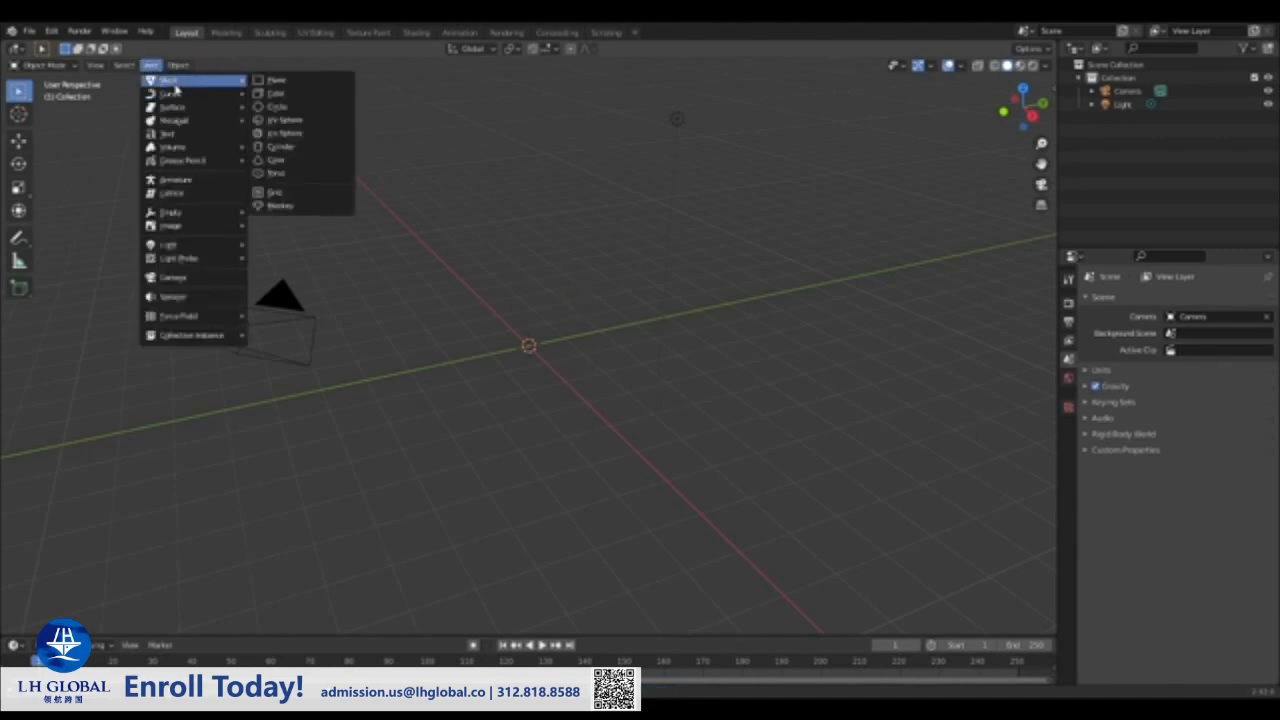
pyautogui.click(285, 119)
pyautogui.scroll(2, 614, 331)
pyautogui.rightClick(583, 316)
pyautogui.click(583, 316)
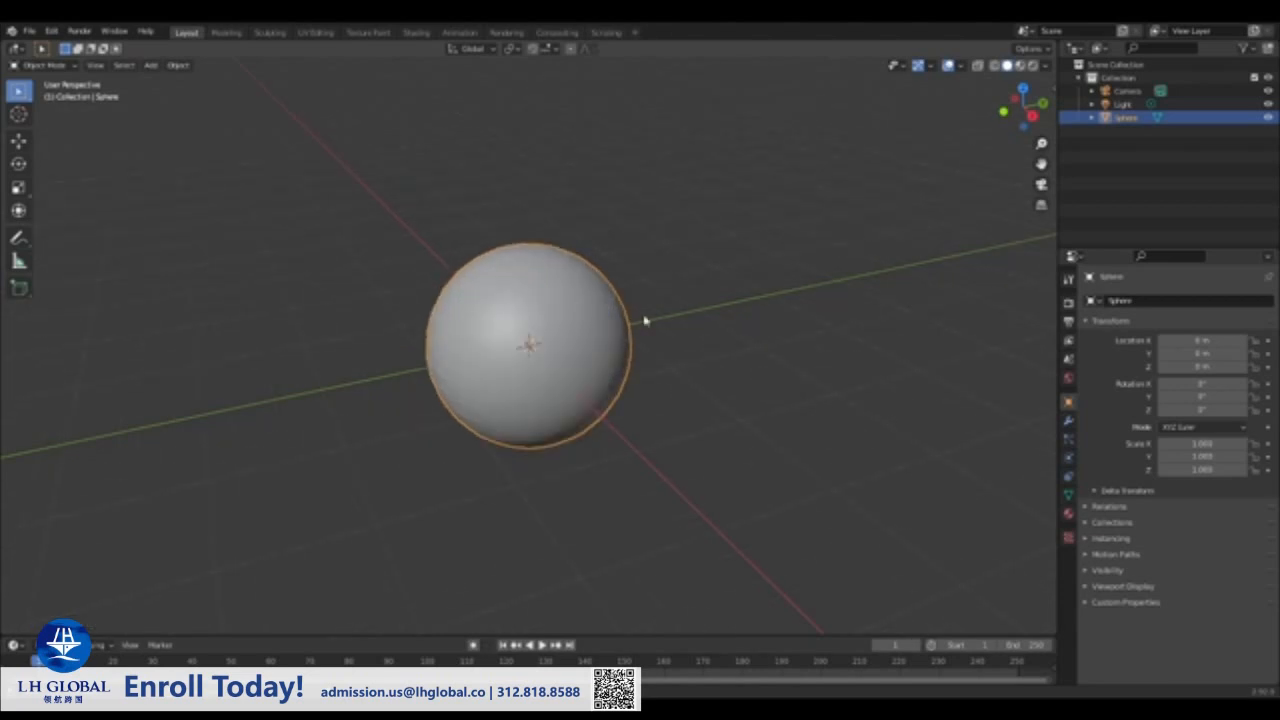
# Create a new material for the sphere and switch the viewport to rendered shading.
pyautogui.moveTo(643, 320); pyautogui.dragTo(680, 322, button='middle')
pyautogui.click(1069, 513)
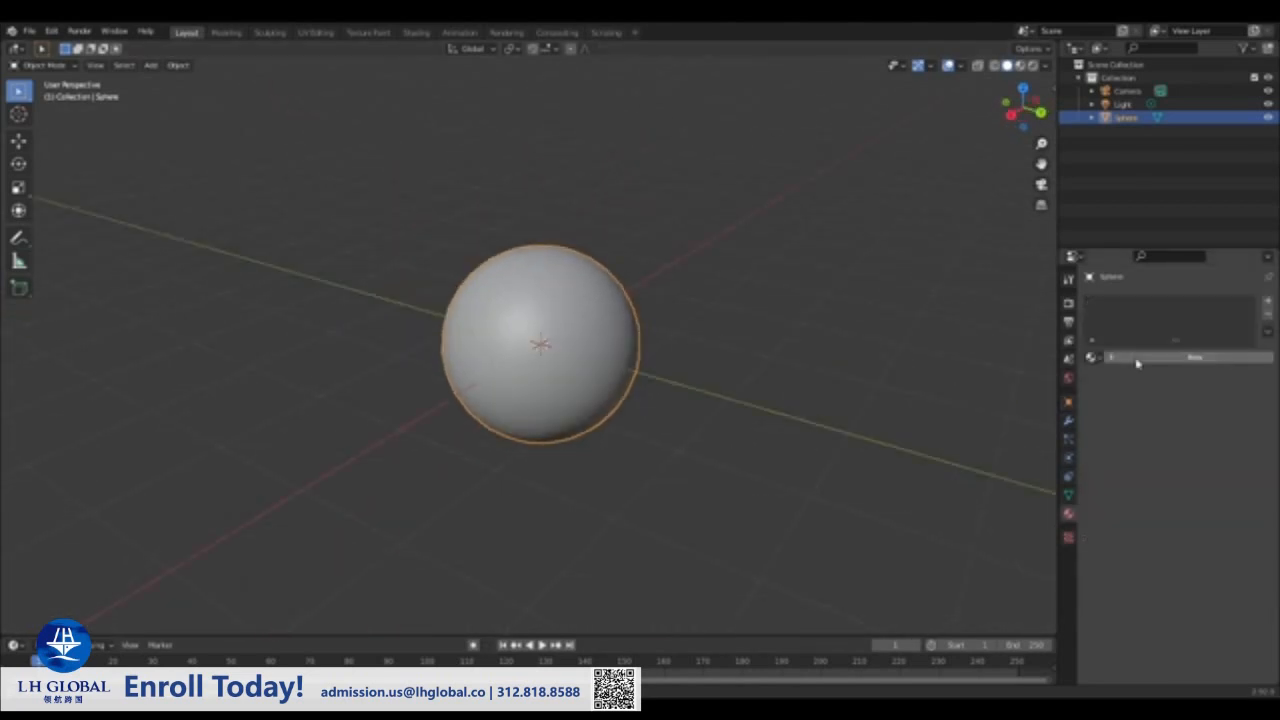
pyautogui.click(1128, 362)
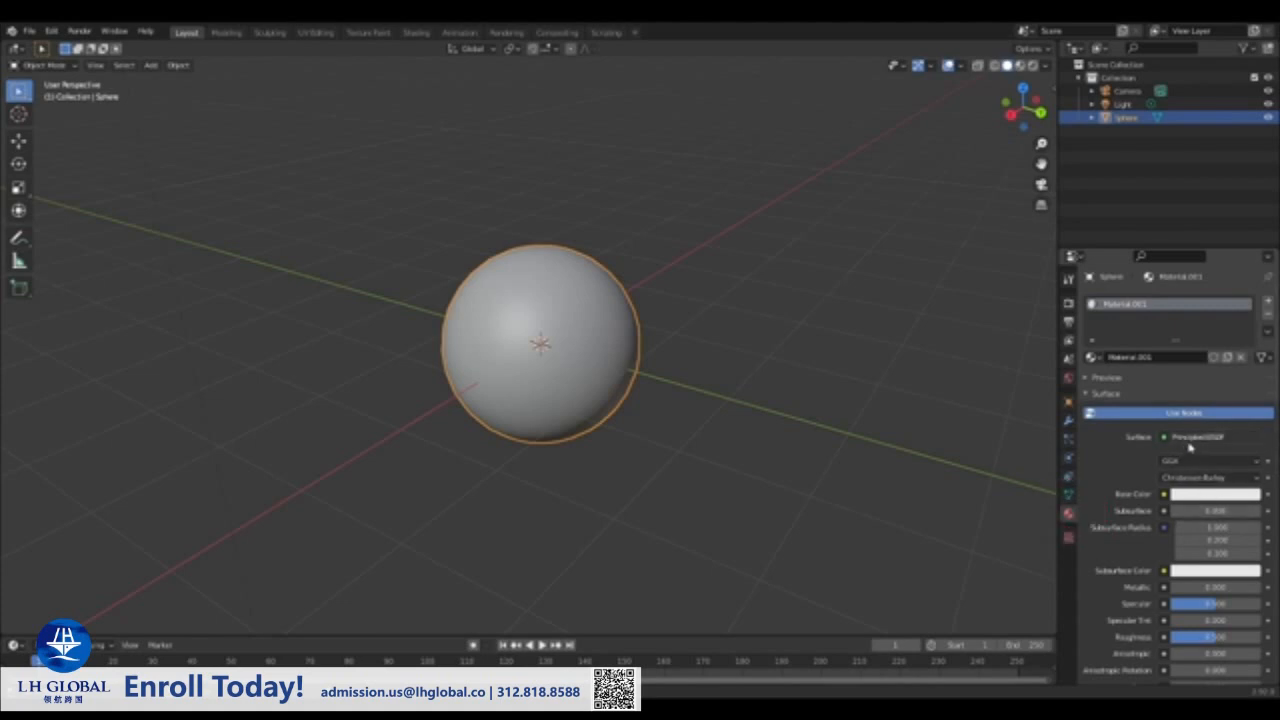
pyautogui.click(1033, 66)
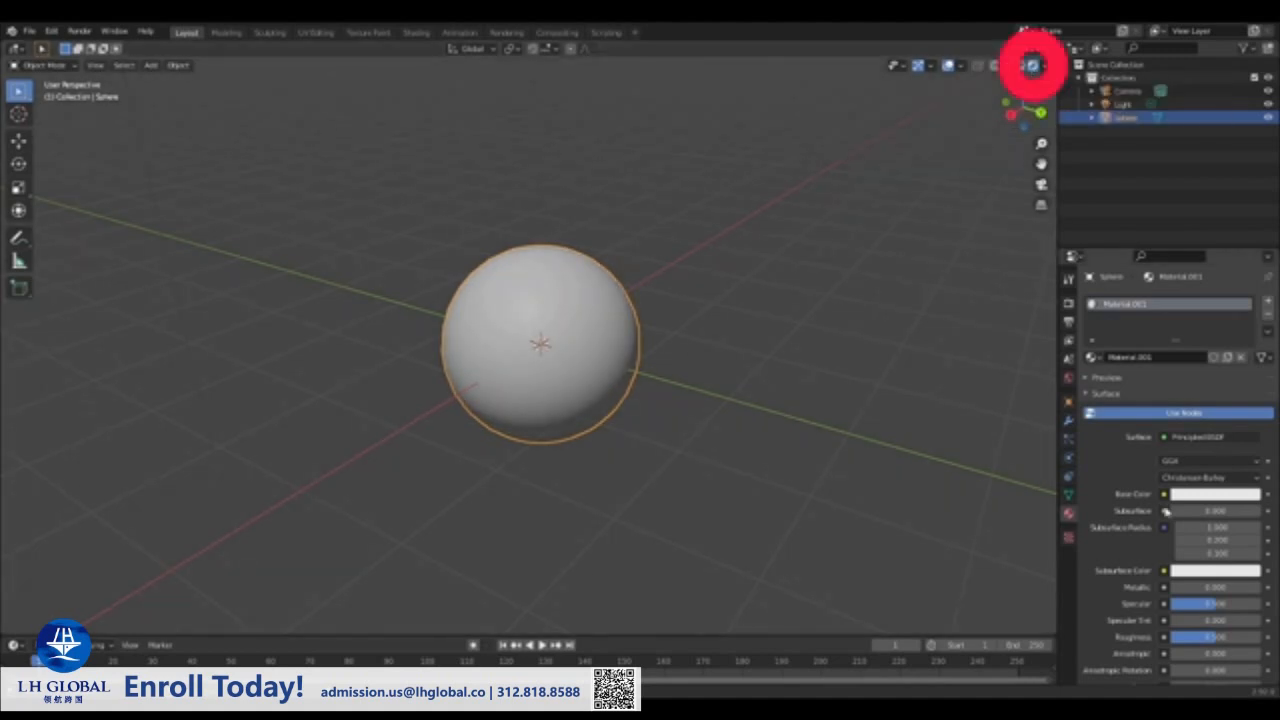
# Try a red base color on the sphere's material.
pyautogui.click(1215, 494)
pyautogui.click(1189, 366)
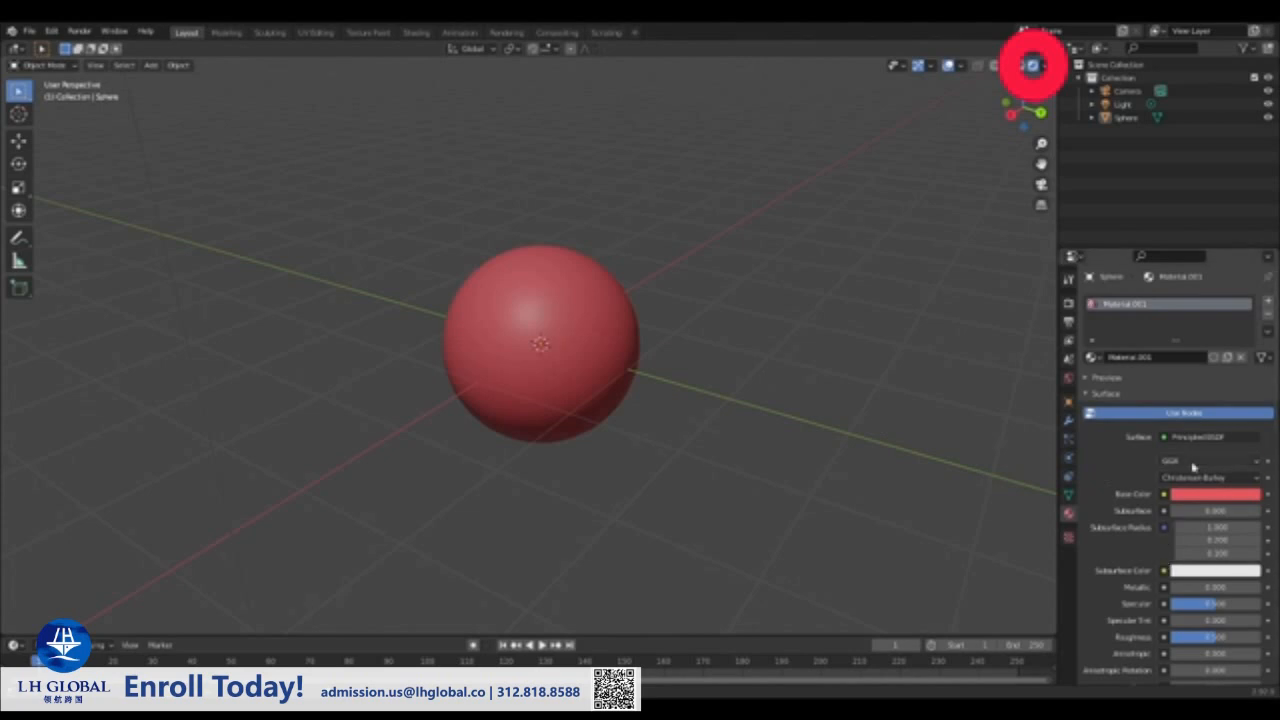
pyautogui.scroll(-2, 1169, 591)
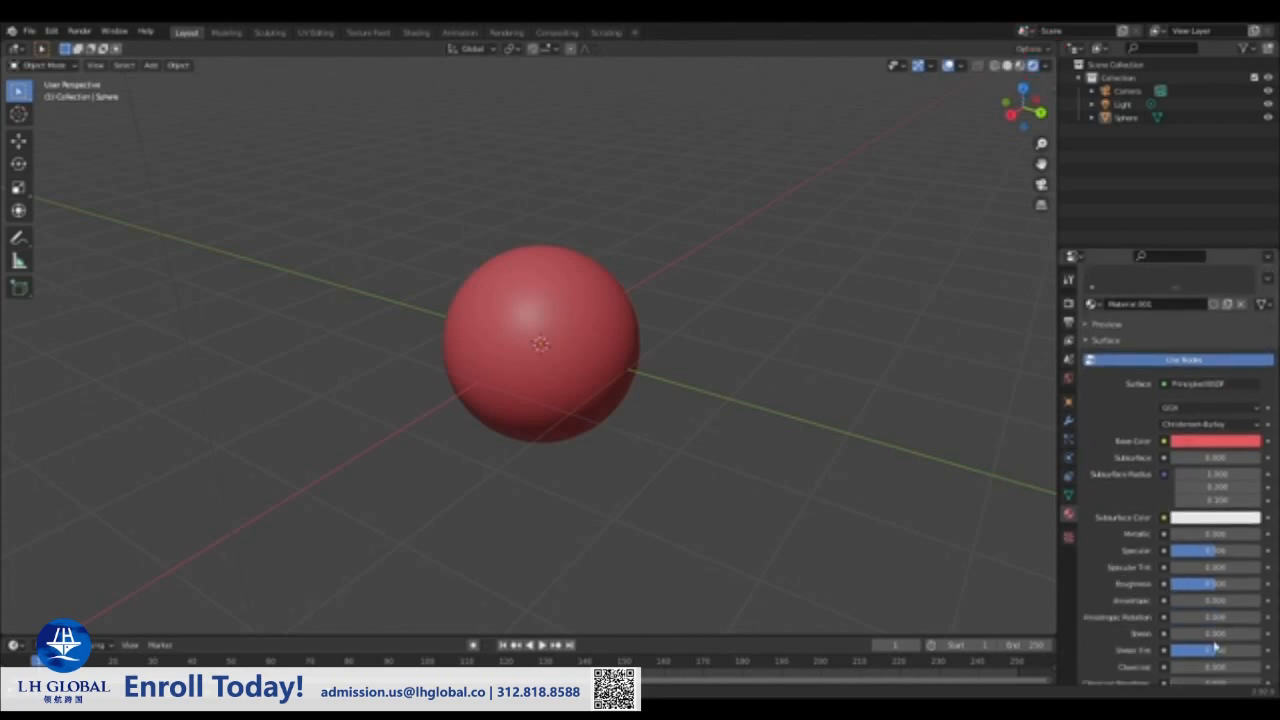
pyautogui.scroll(2, 1110, 634)
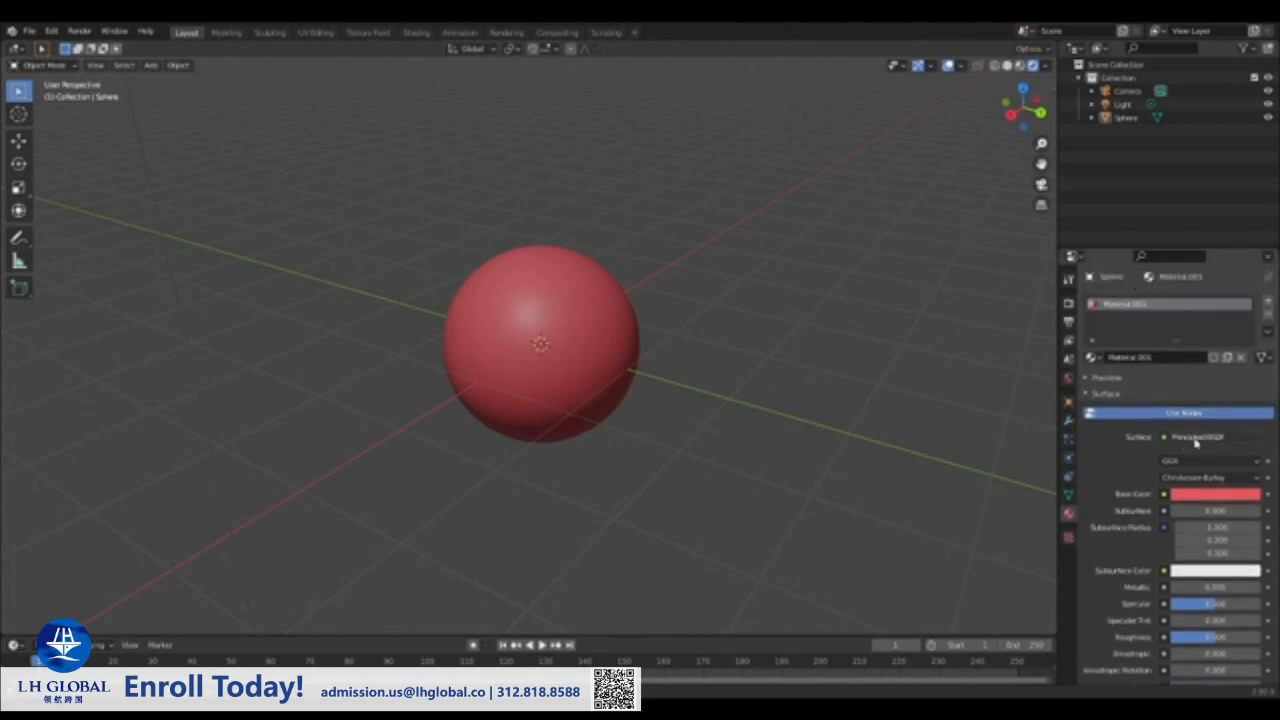
# Use an image texture with Earth Texture.jpg as the material's base color.
pyautogui.click(1165, 495)
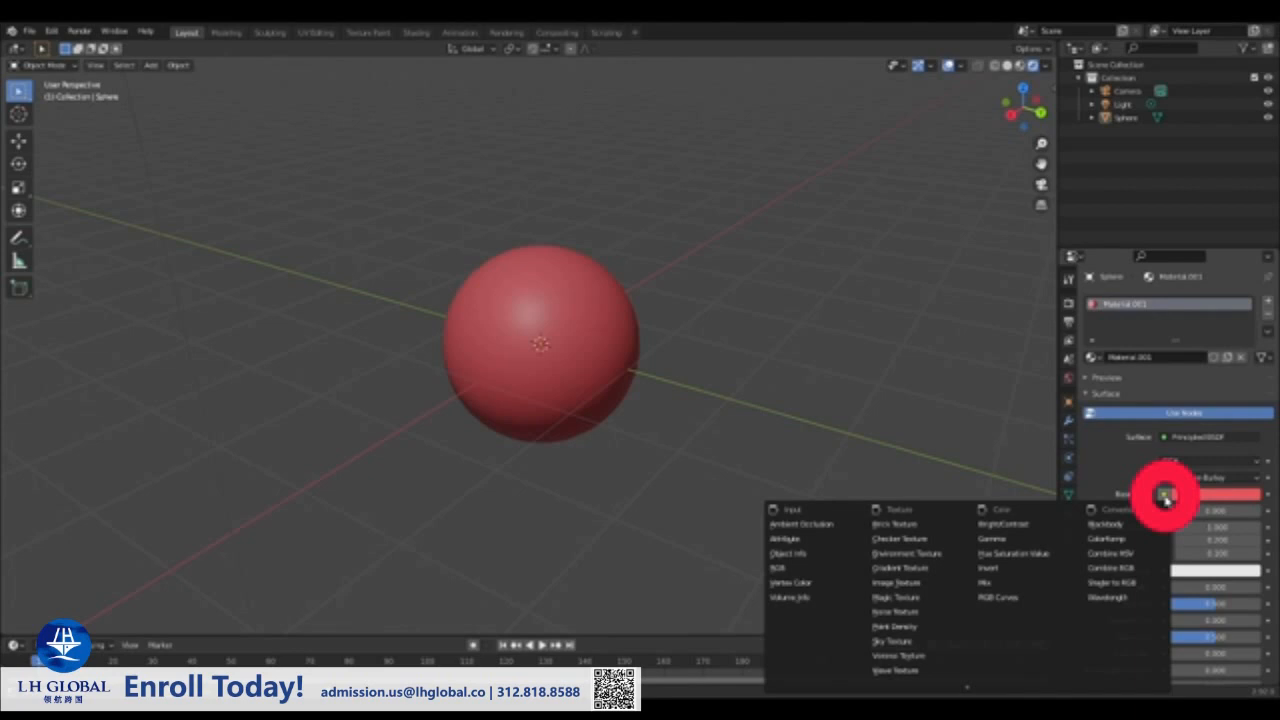
pyautogui.click(900, 584)
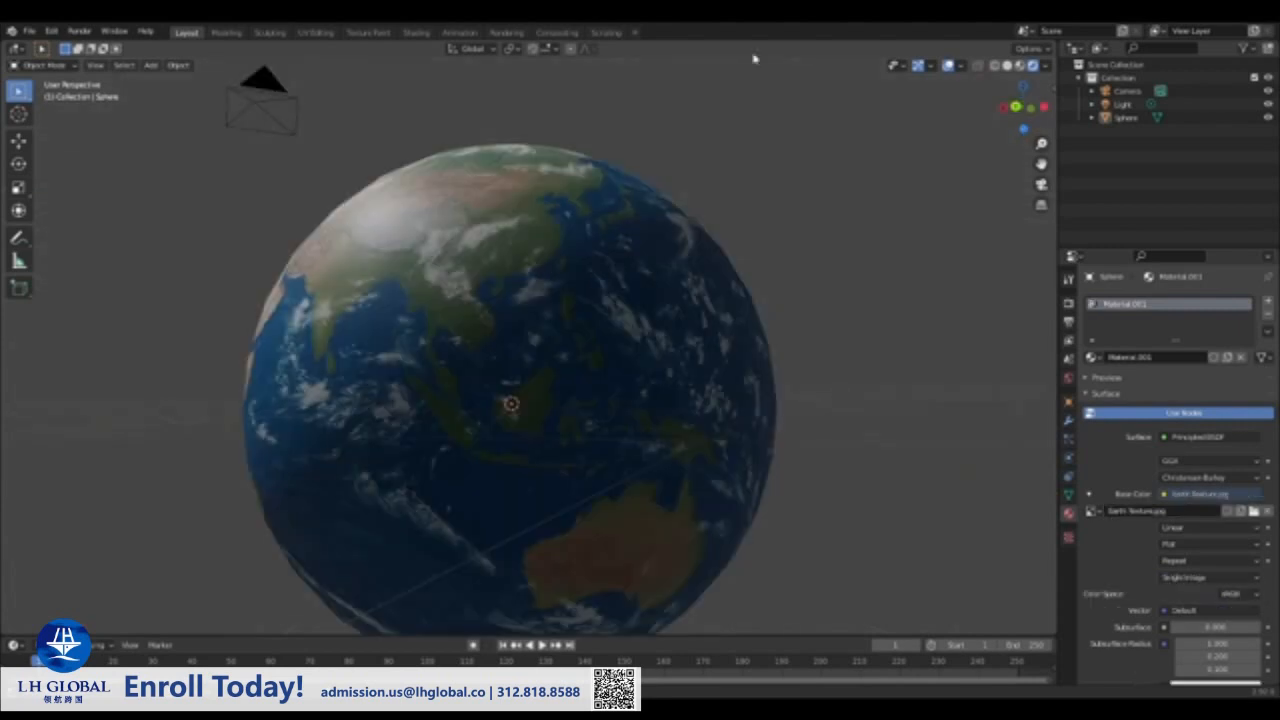
# Select the Earth sphere and open it in the Shading workspace with the viewport in rendered shading.
pyautogui.click(511, 240)
pyautogui.scroll(-3, 514, 246)
pyautogui.scroll(3, 523, 257)
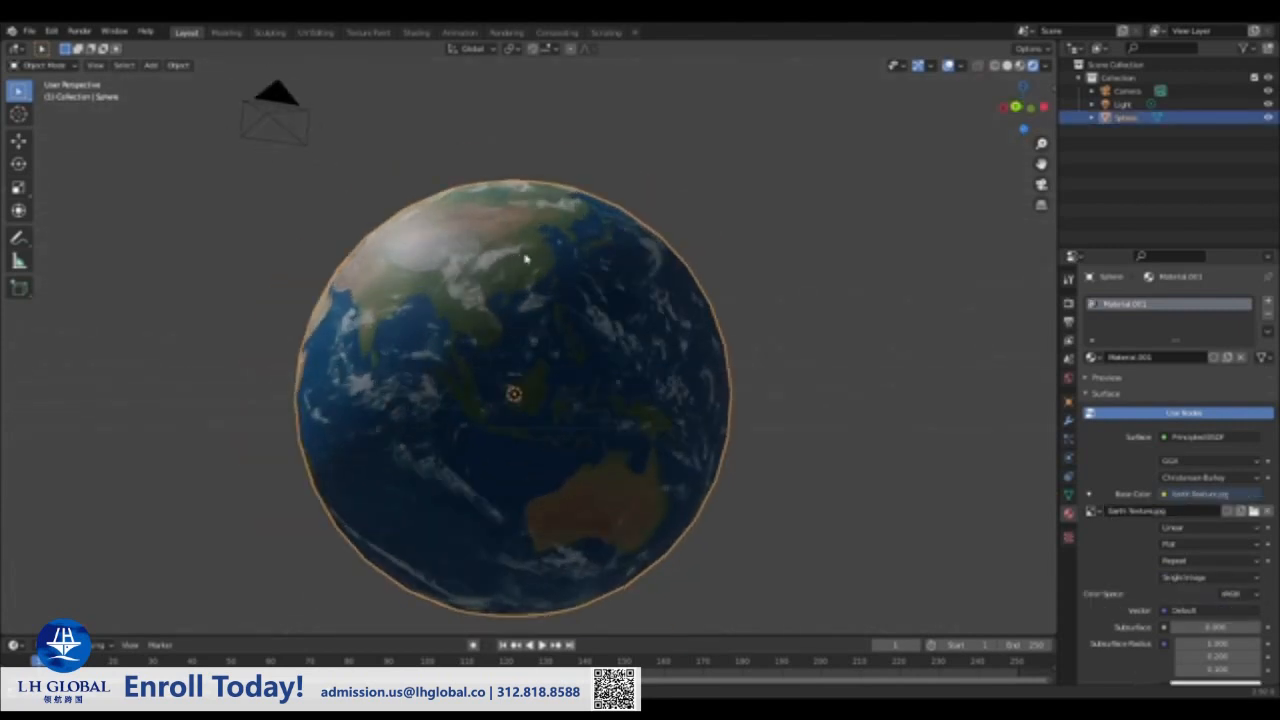
pyautogui.moveTo(1041, 163); pyautogui.dragTo(1136, 156)
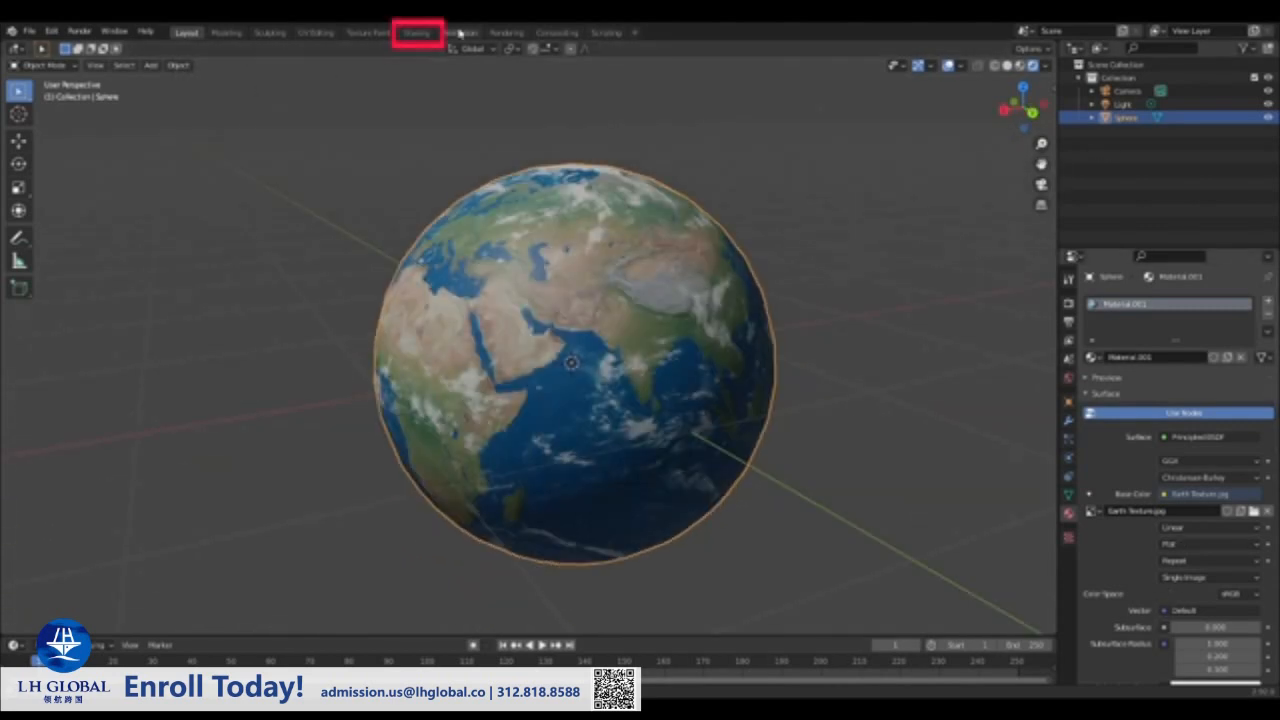
pyautogui.click(417, 32)
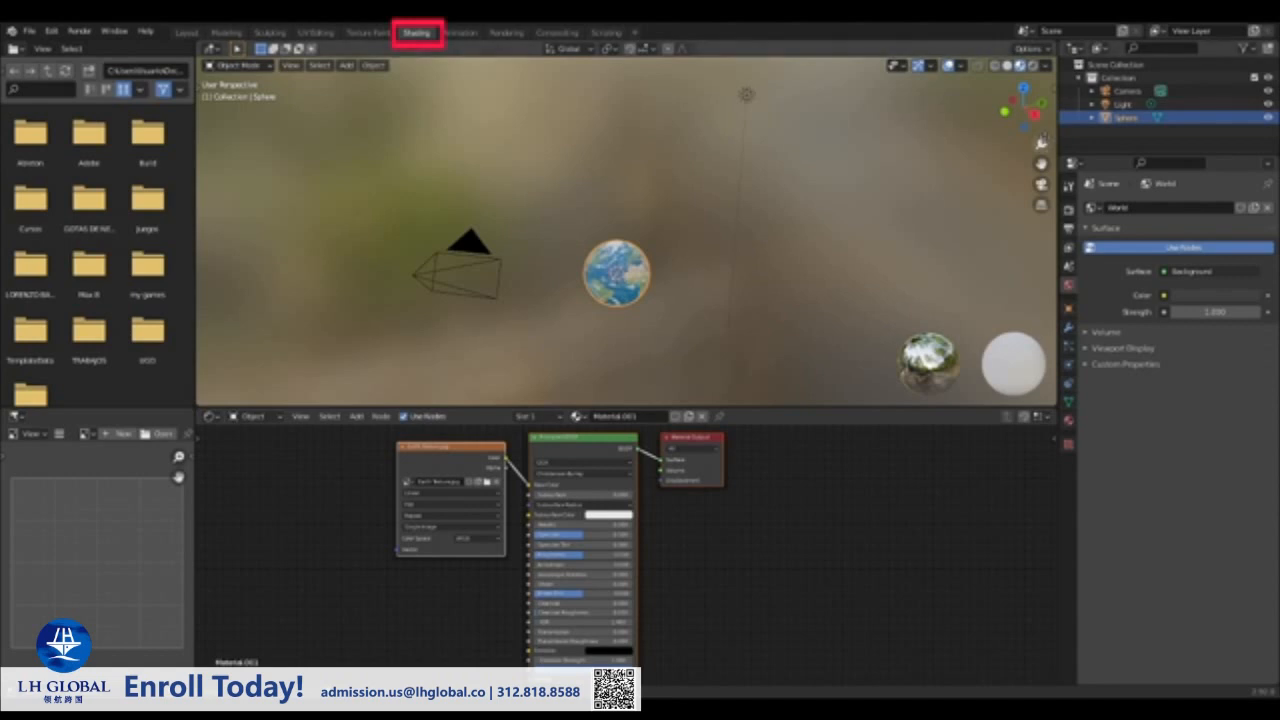
pyautogui.moveTo(1041, 143); pyautogui.dragTo(1041, 110)
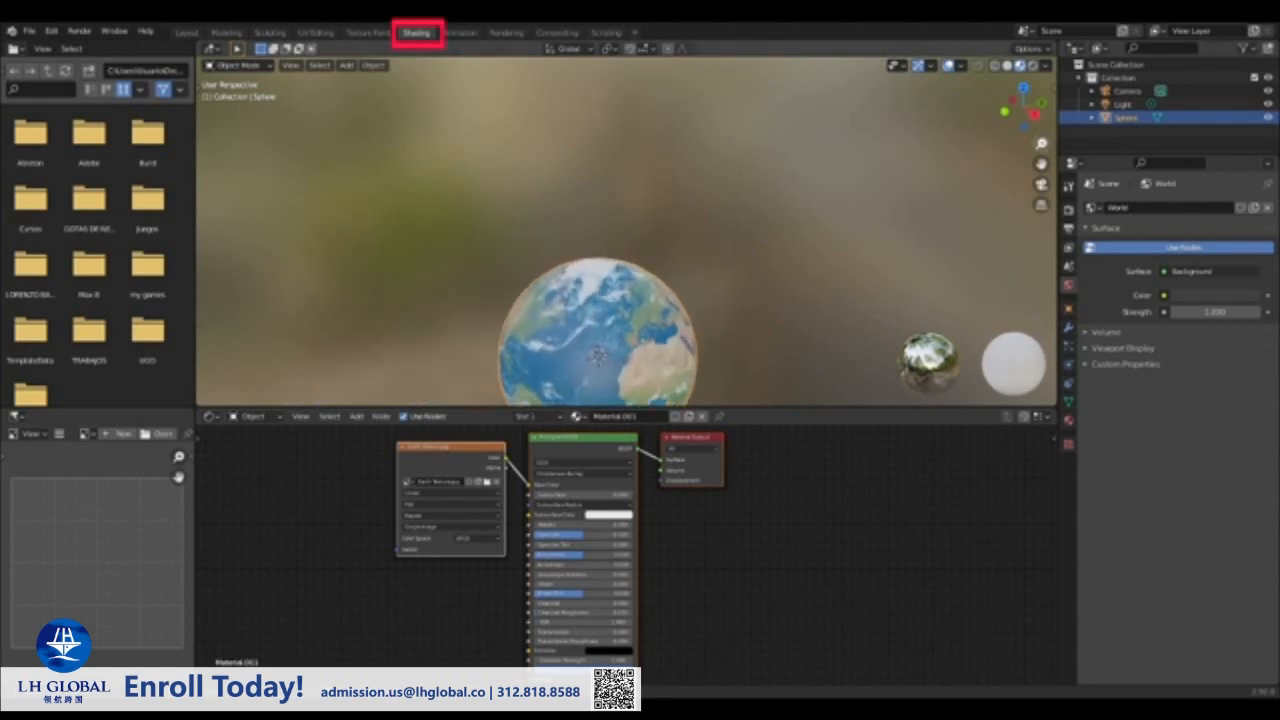
pyautogui.moveTo(1041, 163); pyautogui.dragTo(1058, 14)
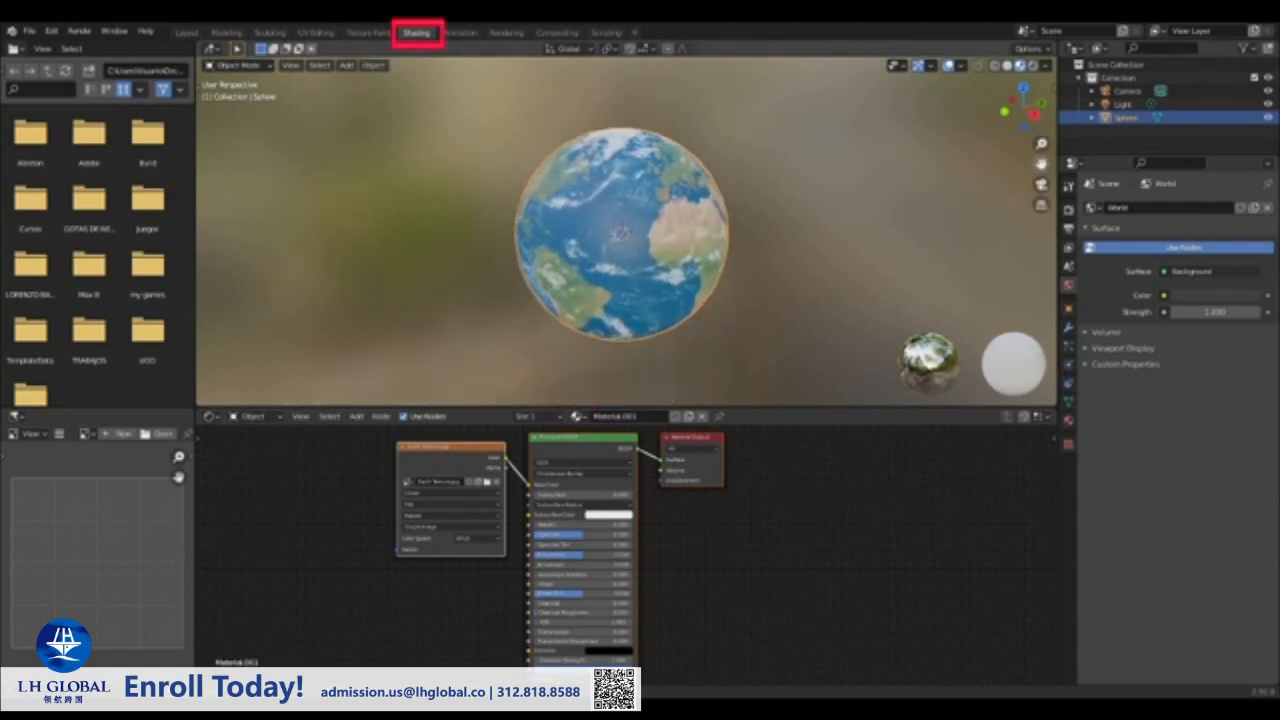
pyautogui.moveTo(1041, 143)
pyautogui.mouseDown()
pyautogui.moveTo(1041, 98)
pyautogui.moveTo(922, 90)
pyautogui.mouseUp()
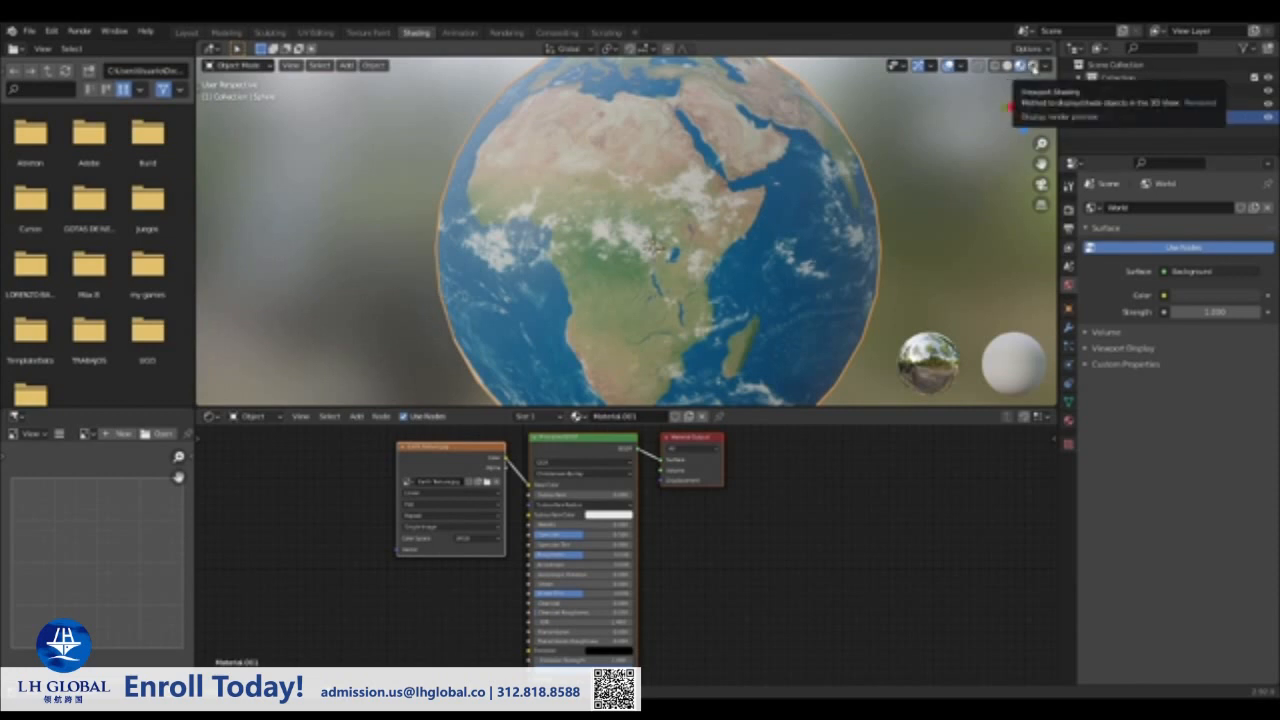
pyautogui.click(1033, 66)
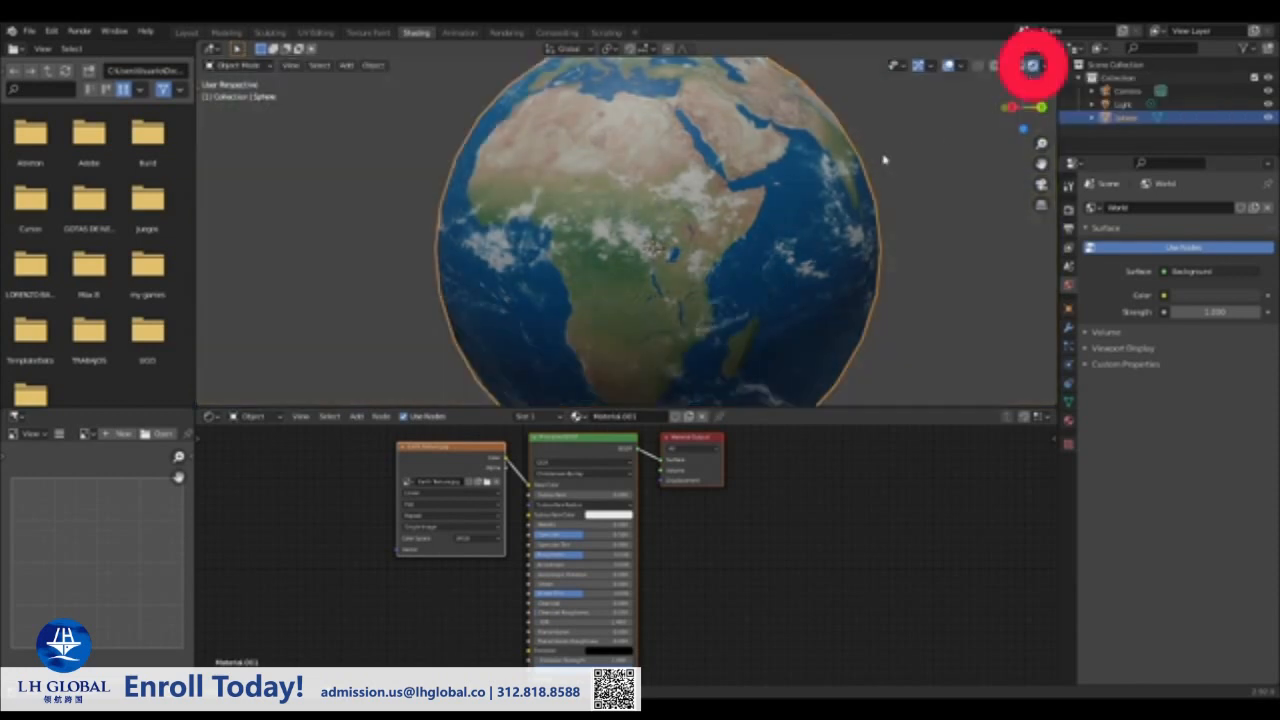
pyautogui.scroll(-3, 787, 204)
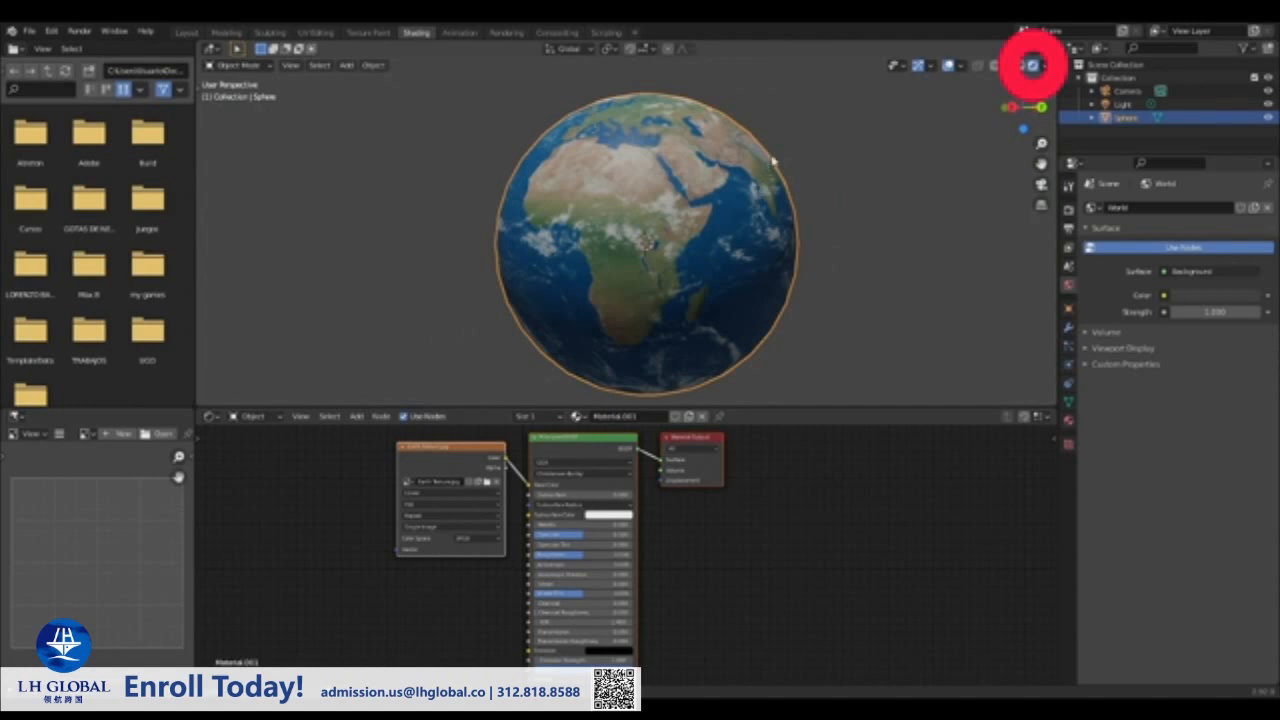
# Spread the material's nodes apart, leaving a wide gap between the Earth texture node and the Principled BSDF node.
pyautogui.moveTo(455, 455); pyautogui.dragTo(333, 482)
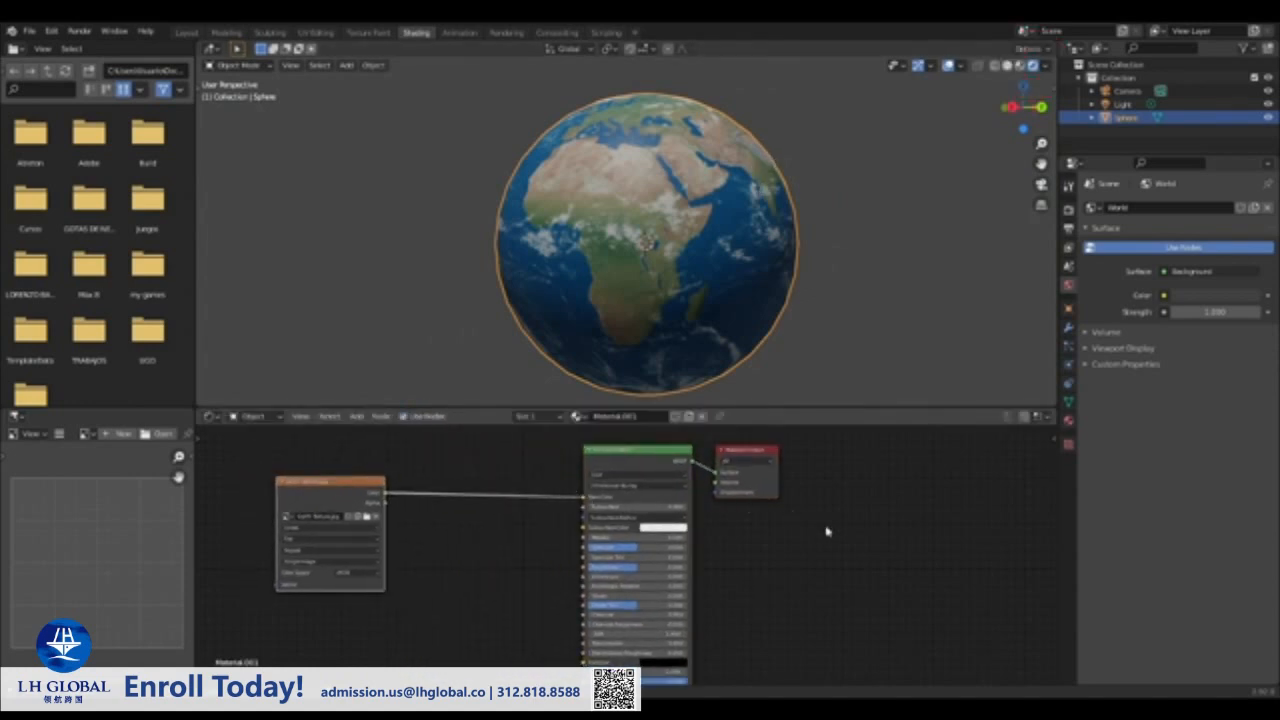
pyautogui.moveTo(625, 451); pyautogui.dragTo(732, 451)
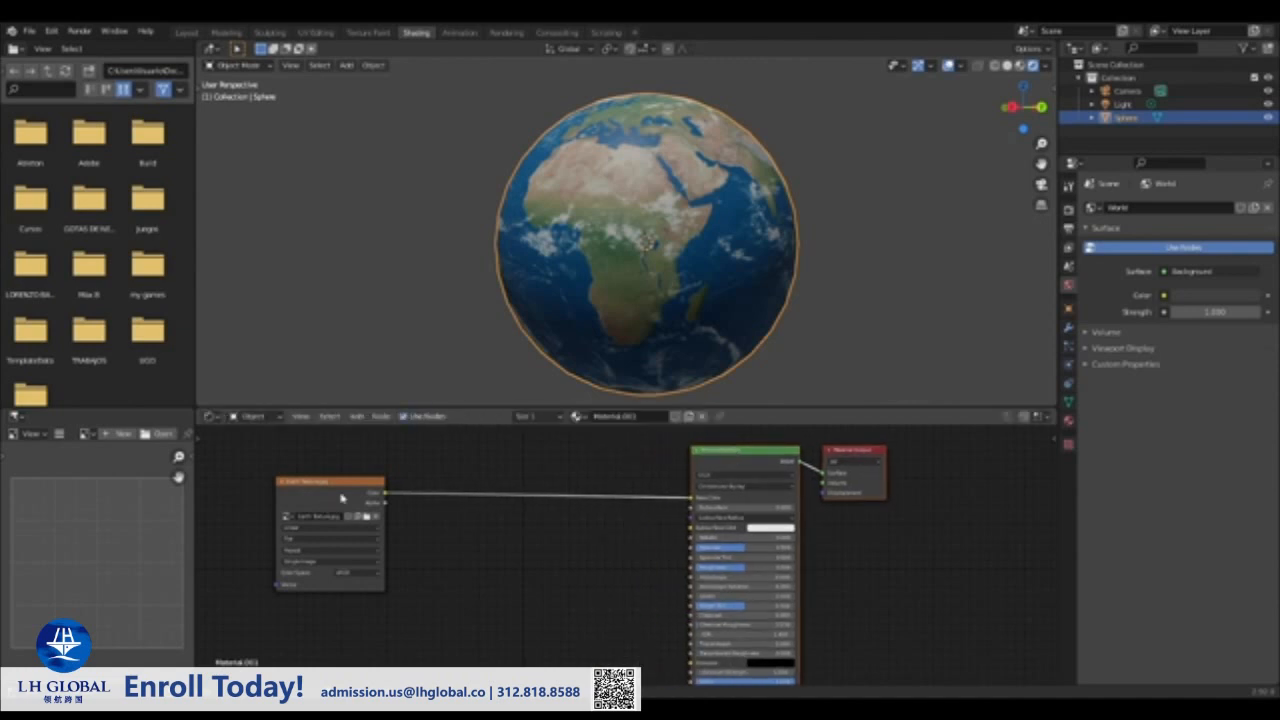
pyautogui.moveTo(340, 490); pyautogui.dragTo(403, 499)
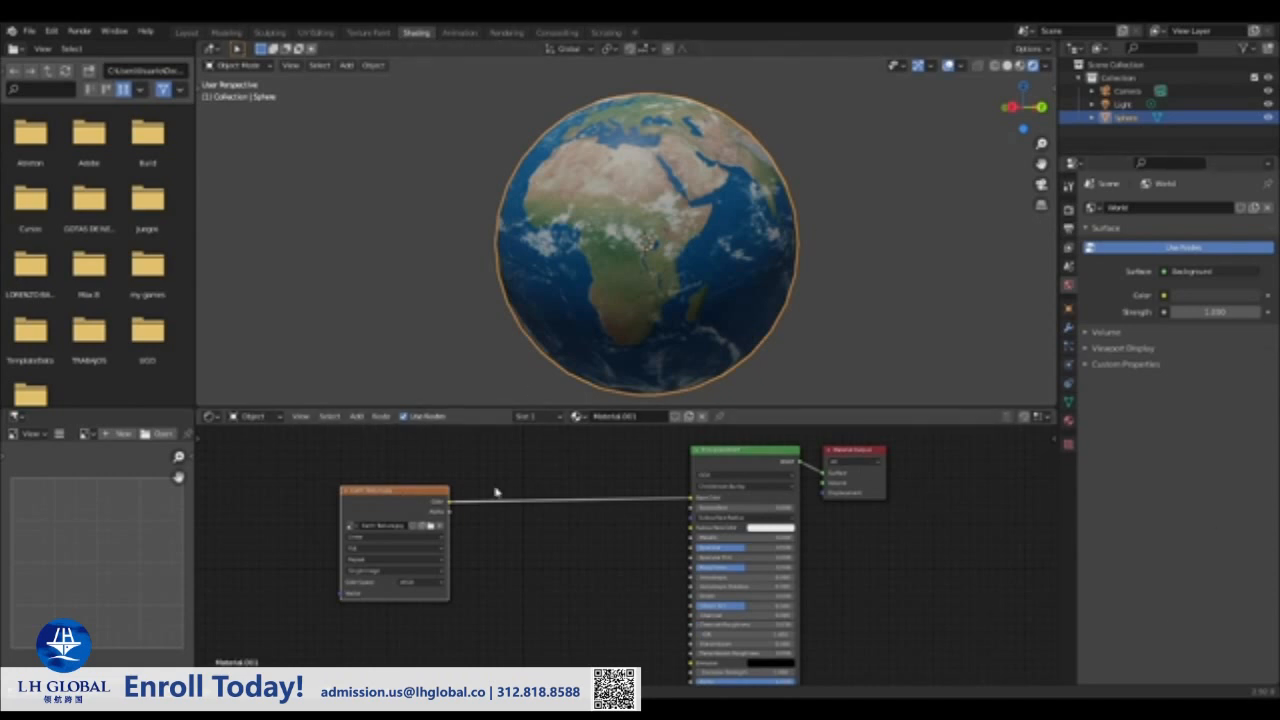
pyautogui.moveTo(424, 492); pyautogui.dragTo(400, 494)
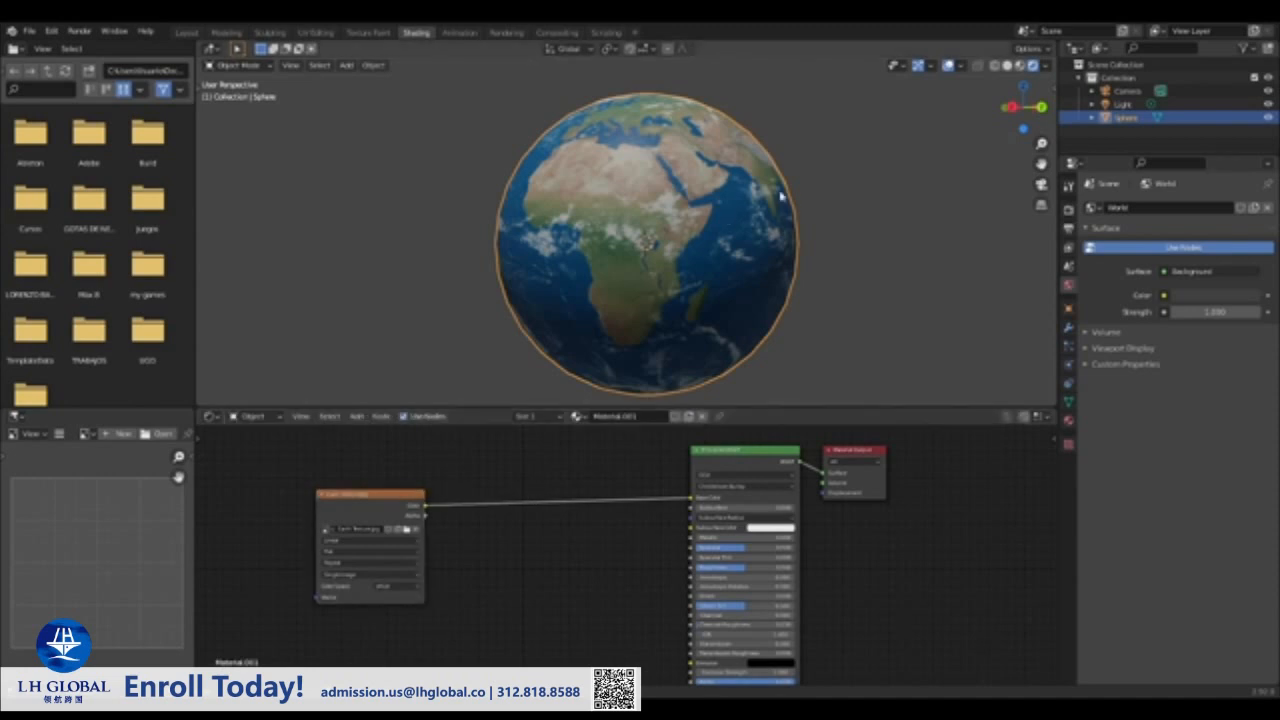
# Add a Displacement vector node and place it just below the Material Output node.
pyautogui.click(357, 416)
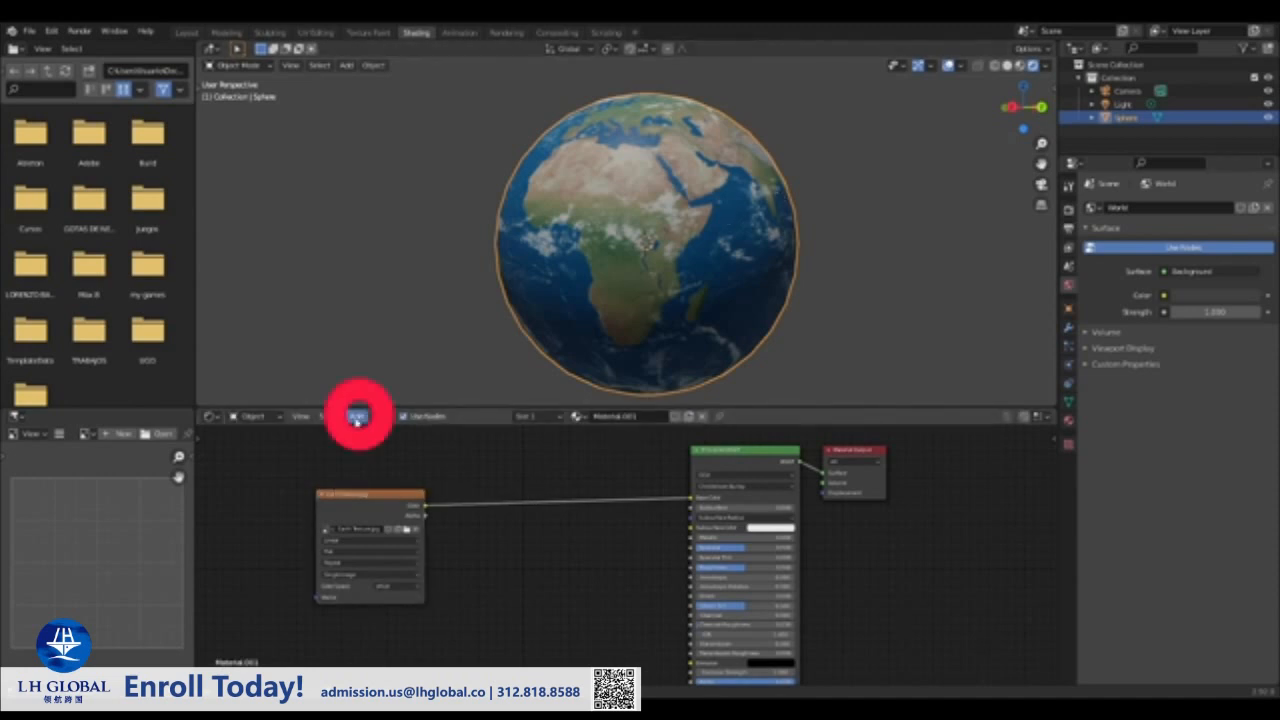
pyautogui.moveTo(390, 453)
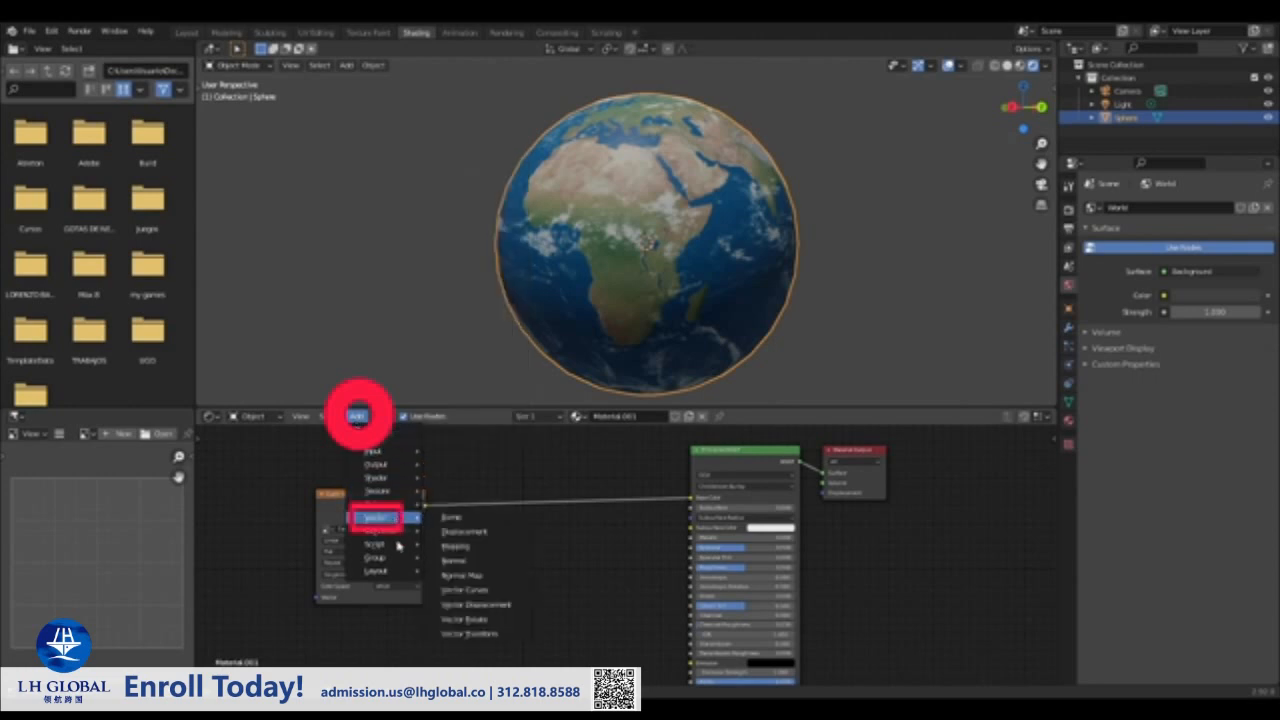
pyautogui.moveTo(390, 519)
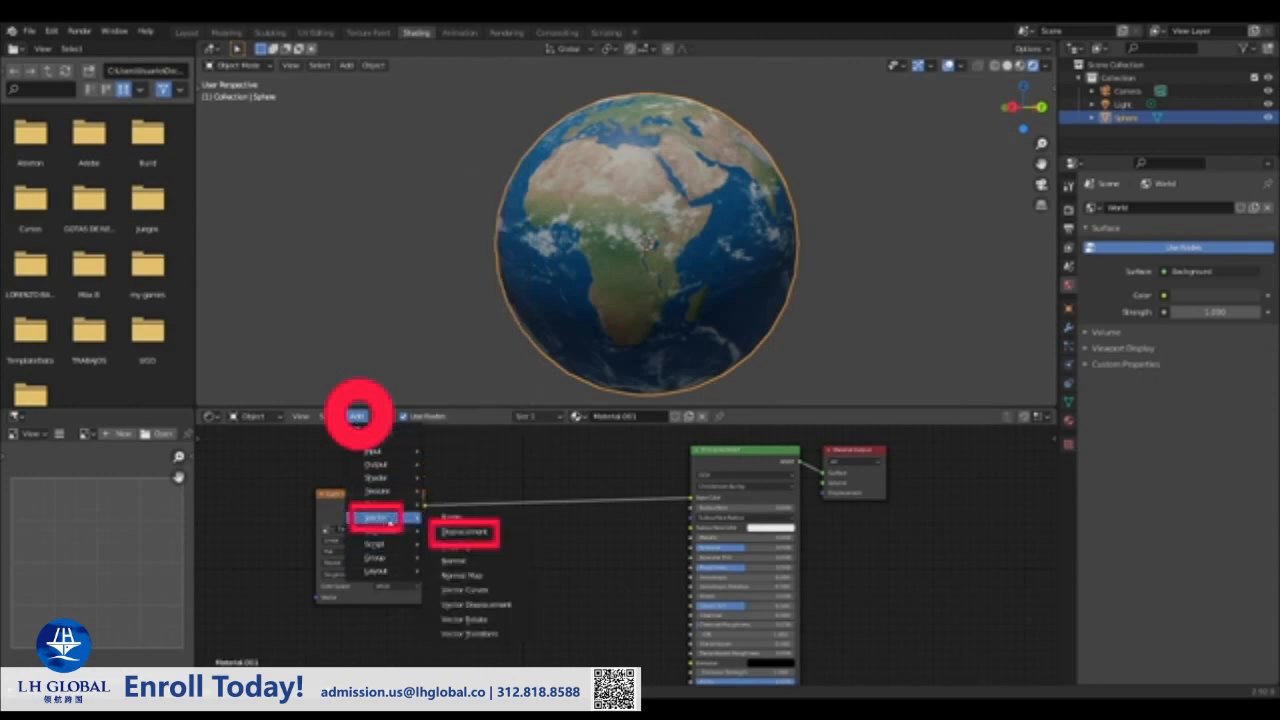
pyautogui.click(462, 532)
pyautogui.click(851, 543)
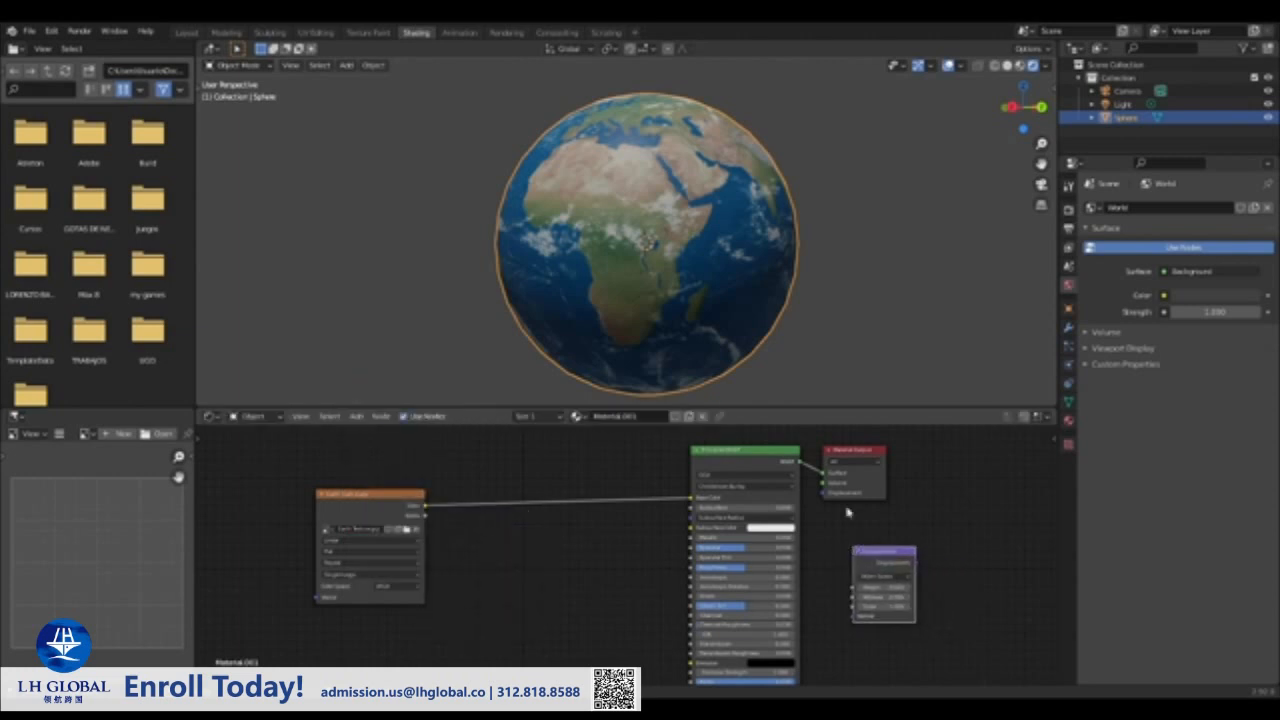
# Link the Displacement node to the Material Output's Displacement input and the Earth texture's Color output to the Displacement node's Normal input.
pyautogui.moveTo(842, 466); pyautogui.dragTo(946, 473)
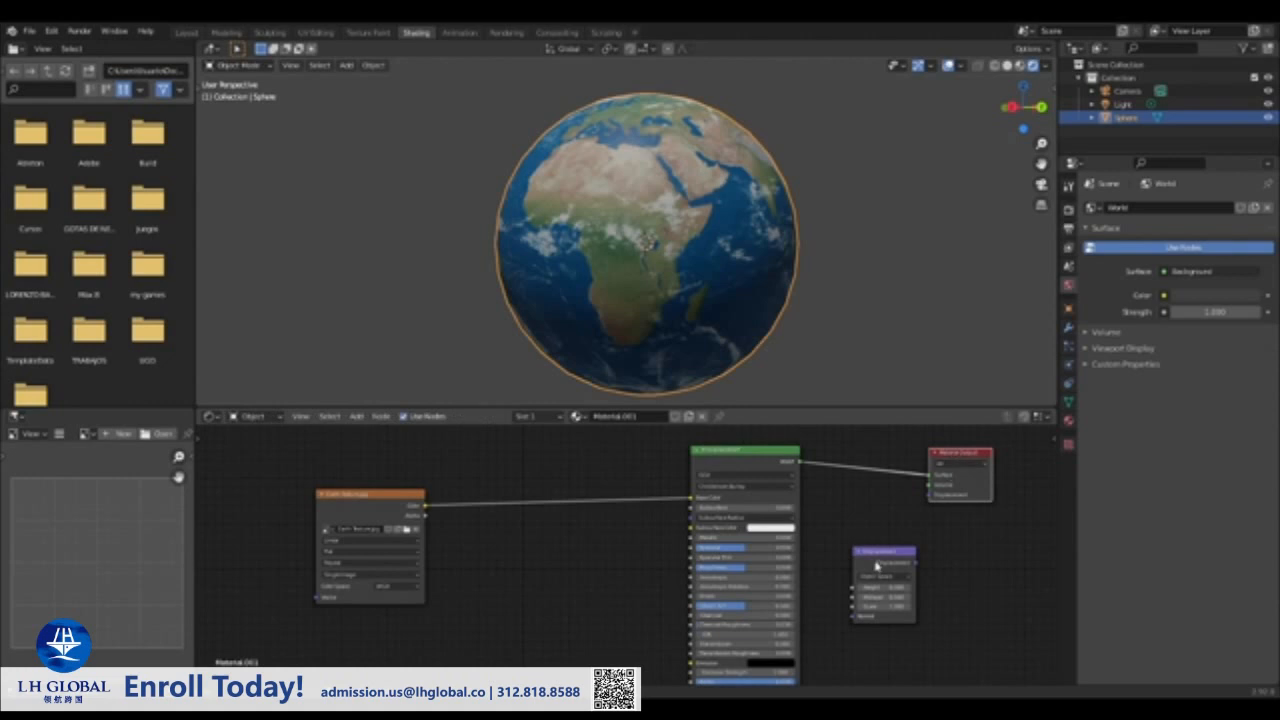
pyautogui.moveTo(877, 566); pyautogui.dragTo(935, 502)
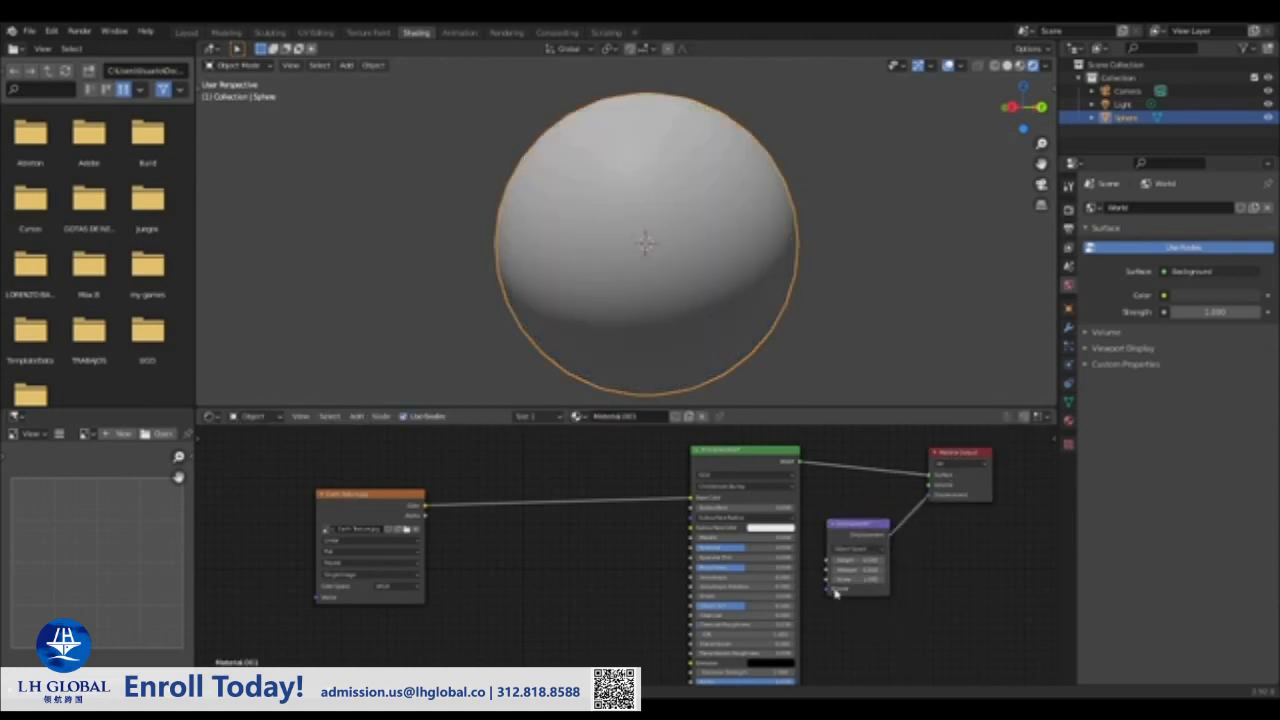
pyautogui.moveTo(828, 591)
pyautogui.mouseDown()
pyautogui.moveTo(503, 569)
pyautogui.moveTo(423, 526)
pyautogui.moveTo(426, 510)
pyautogui.mouseUp()
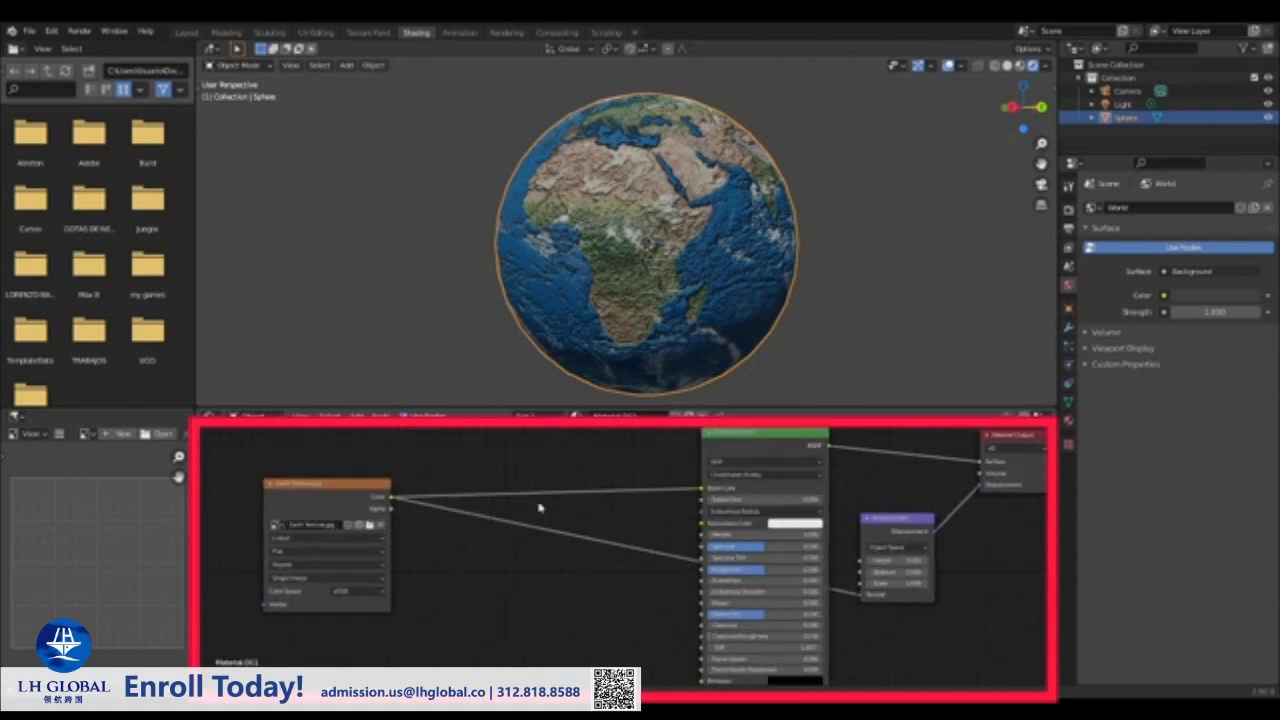
# Set the Displacement node's height to 0.100, midlevel to 0.090 and scale to 0.560.
pyautogui.scroll(5, 544, 507)
pyautogui.moveTo(627, 540); pyautogui.dragTo(267, 496, button='middle')
pyautogui.scroll(3, 982, 538)
pyautogui.moveTo(979, 540); pyautogui.dragTo(543, 500, button='middle')
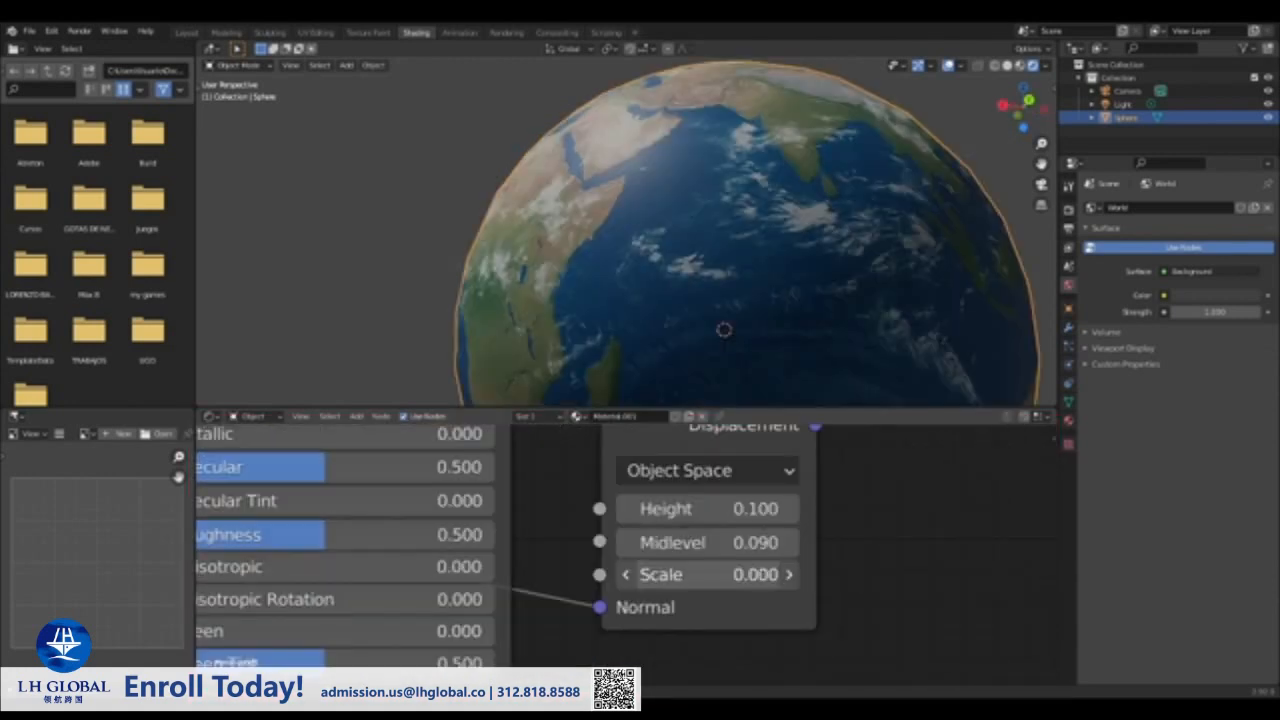
pyautogui.moveTo(705, 574); pyautogui.dragTo(815, 574)
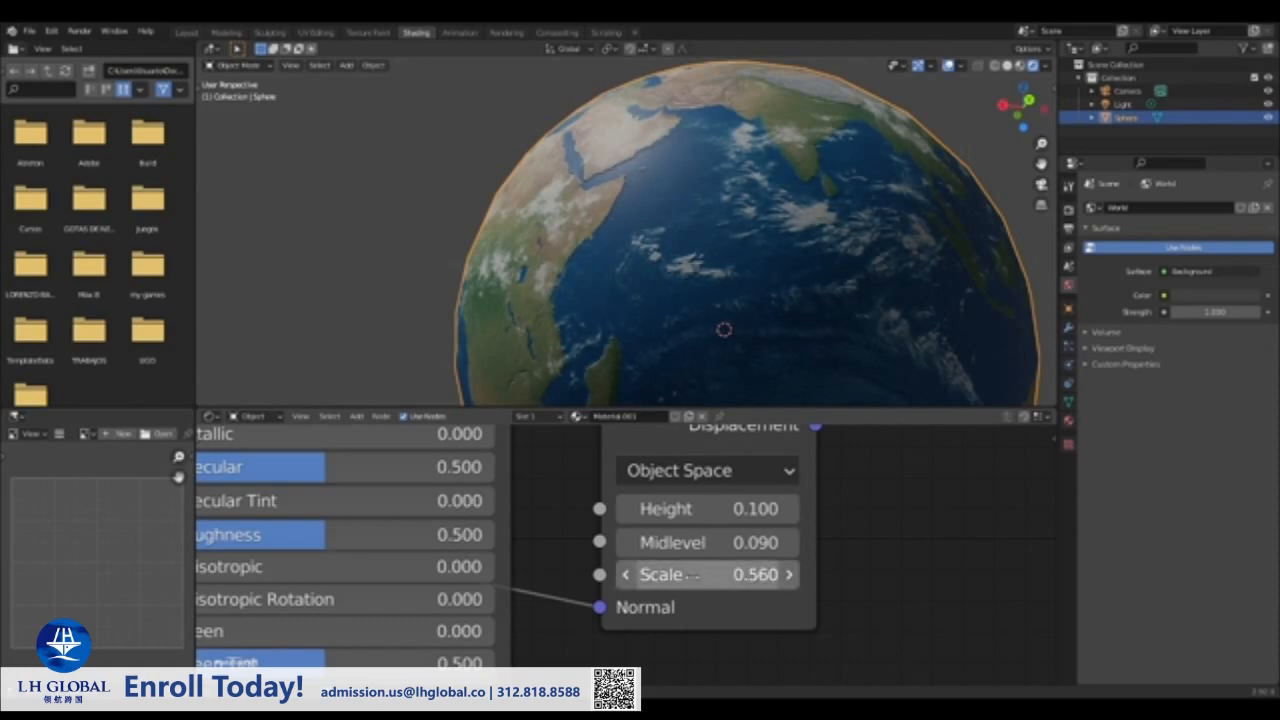
# Link the Earth texture node's Color output to the Principled BSDF node's Roughness input and inspect the globe's surface.
pyautogui.moveTo(660, 190); pyautogui.dragTo(700, 185, button='middle')
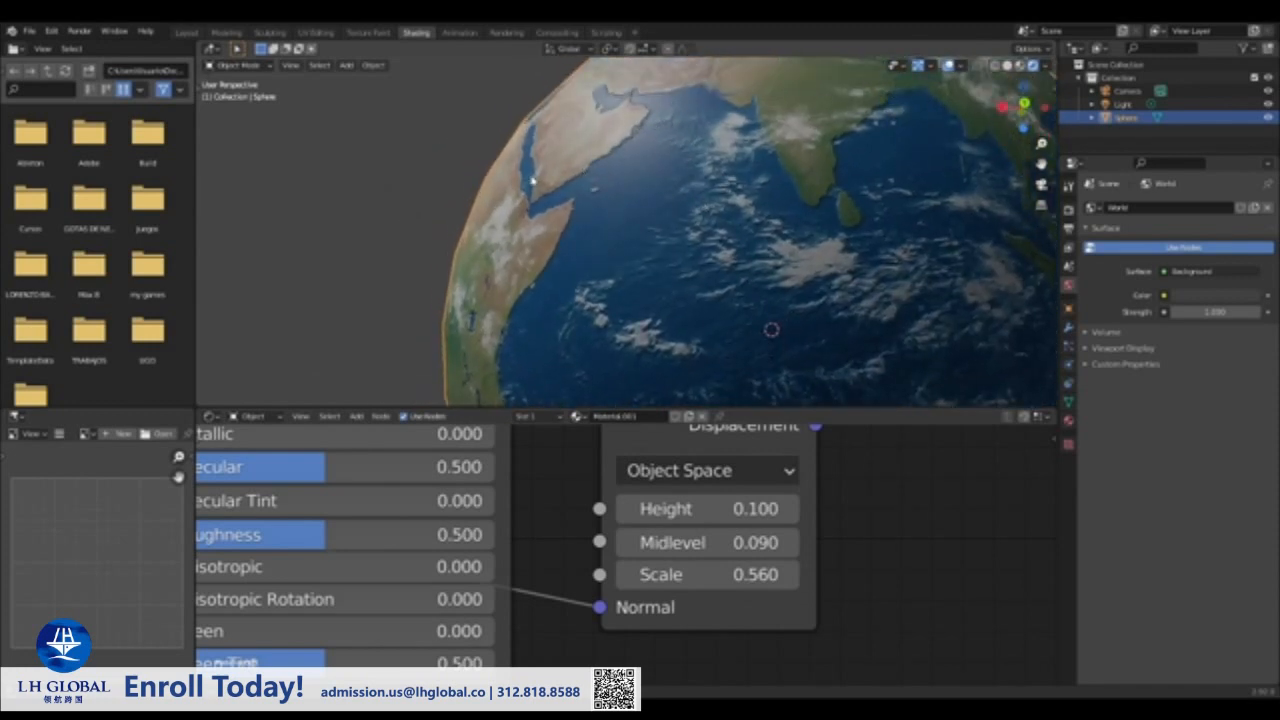
pyautogui.scroll(-1, 618, 227)
pyautogui.moveTo(618, 227)
pyautogui.mouseDown(button='middle')
pyautogui.moveTo(680, 229)
pyautogui.moveTo(674, 250)
pyautogui.moveTo(628, 231)
pyautogui.mouseUp(button='middle')
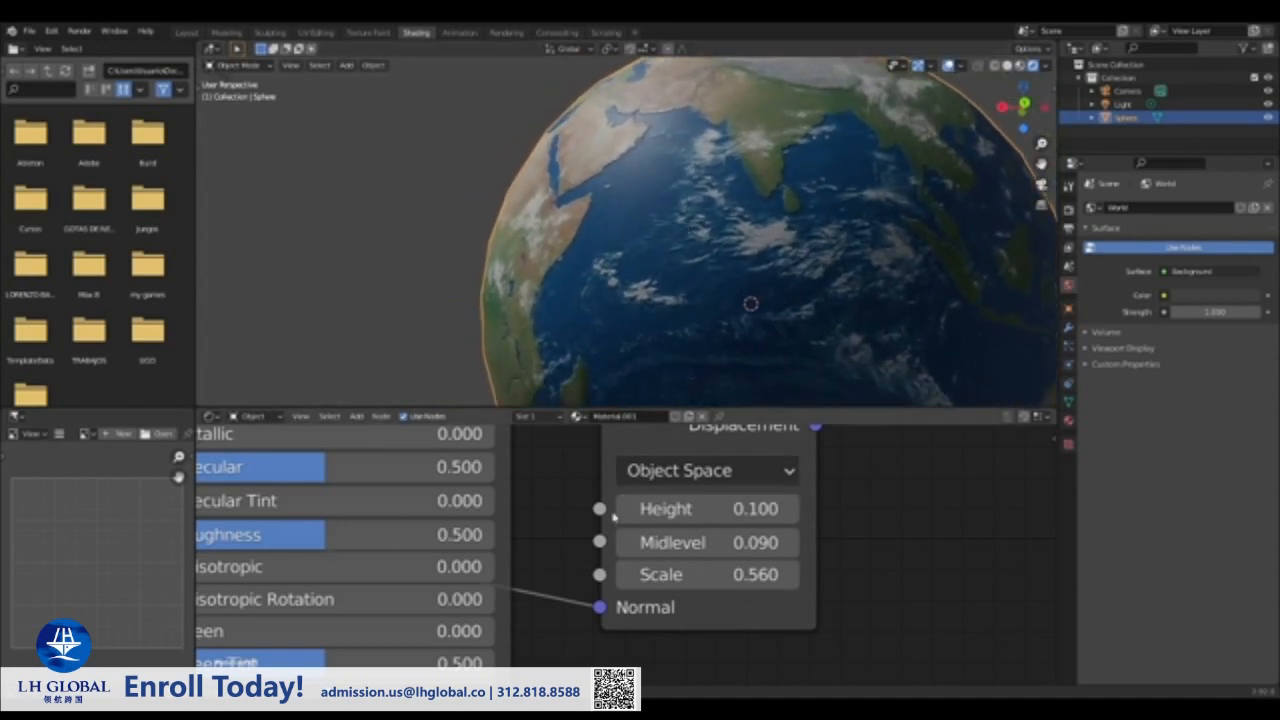
pyautogui.scroll(-4, 618, 460)
pyautogui.moveTo(434, 509); pyautogui.dragTo(877, 526, button='middle')
pyautogui.scroll(4, 877, 526)
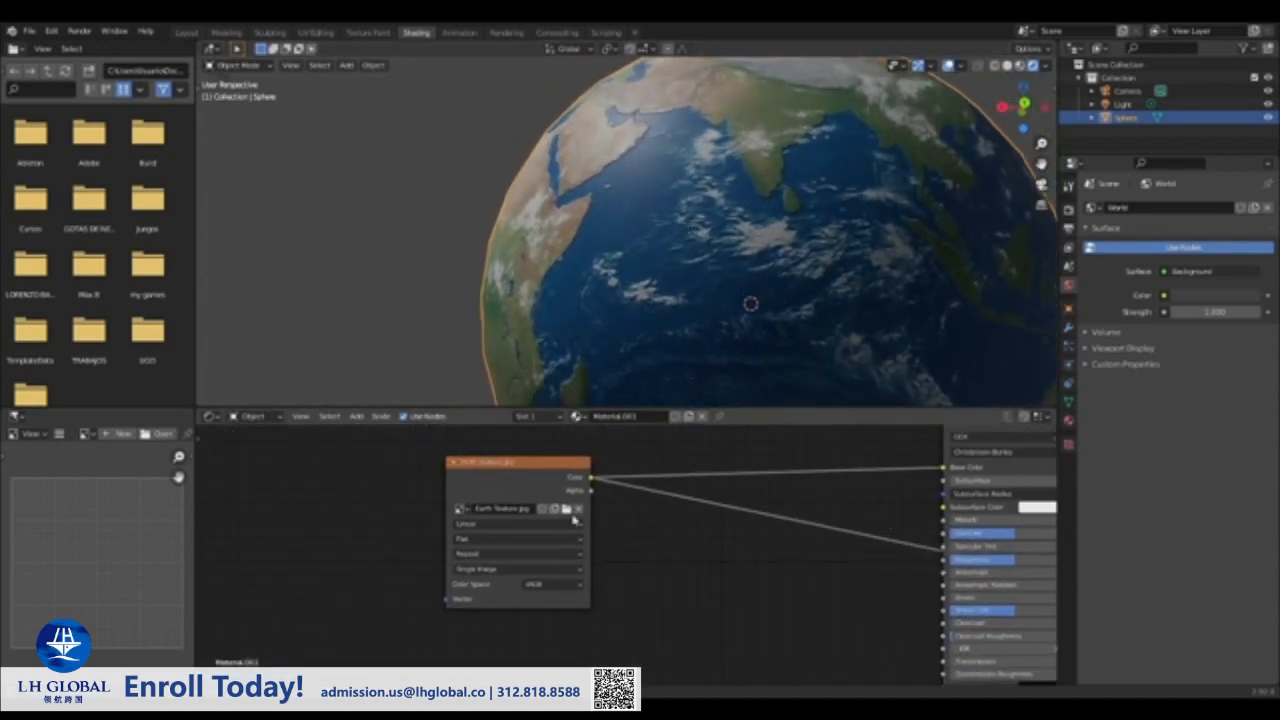
pyautogui.scroll(-2, 907, 543)
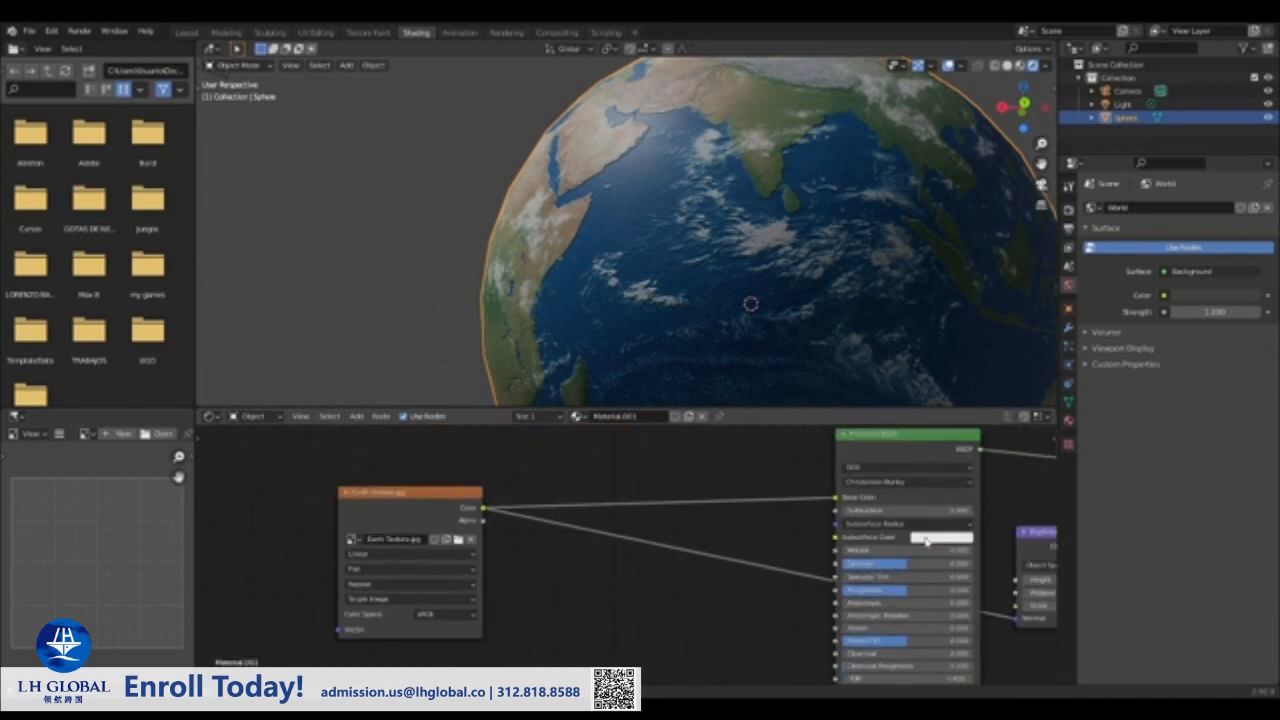
pyautogui.moveTo(907, 543); pyautogui.dragTo(777, 540, button='middle')
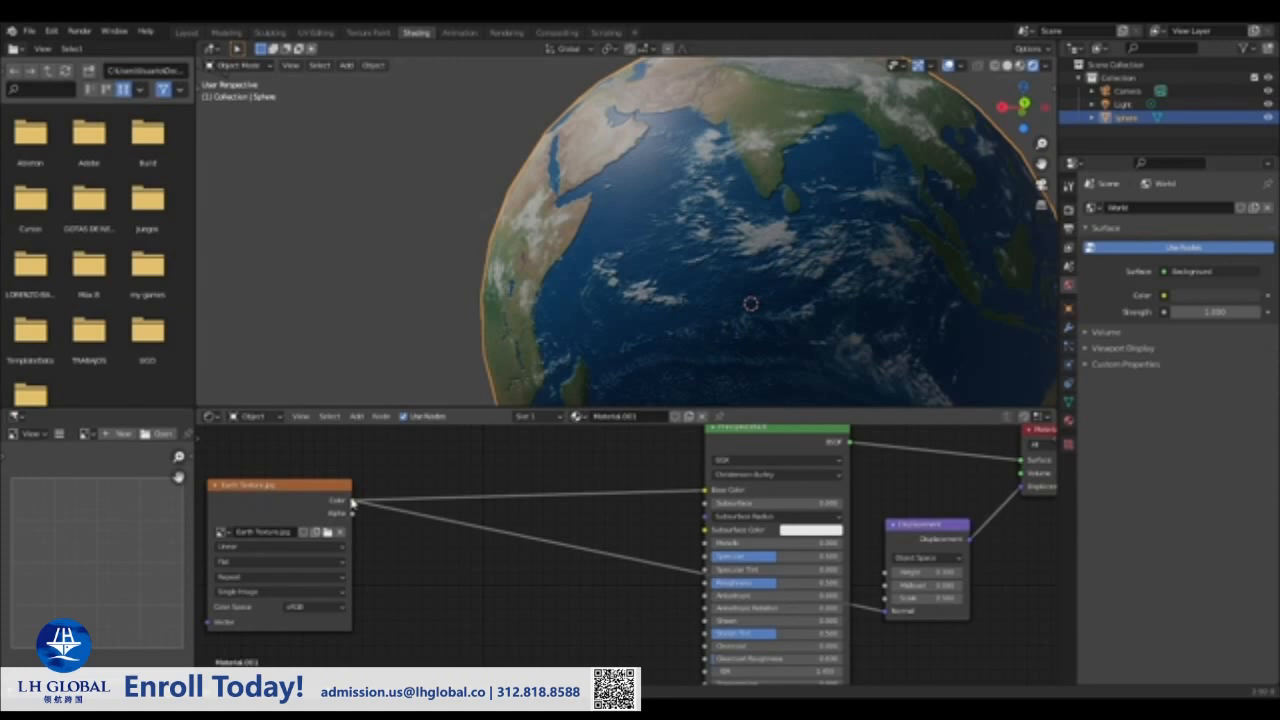
pyautogui.moveTo(355, 502); pyautogui.dragTo(707, 585)
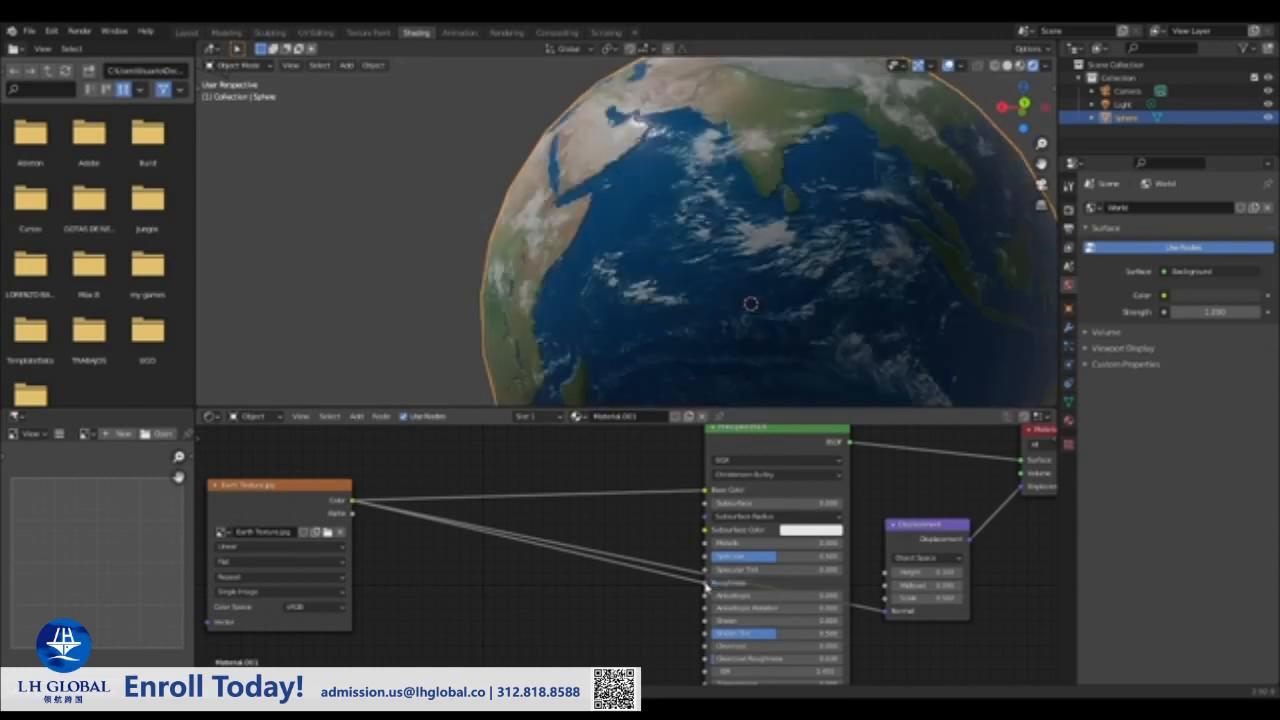
pyautogui.moveTo(870, 180); pyautogui.dragTo(854, 140, button='middle')
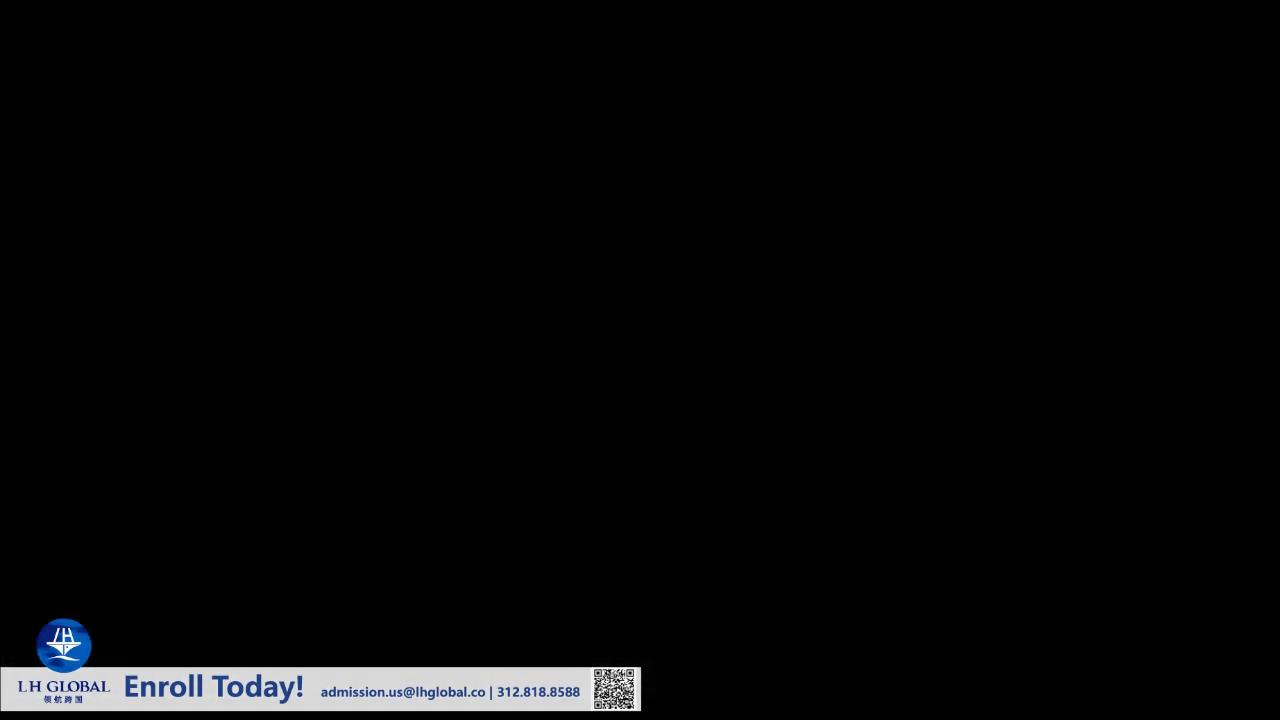